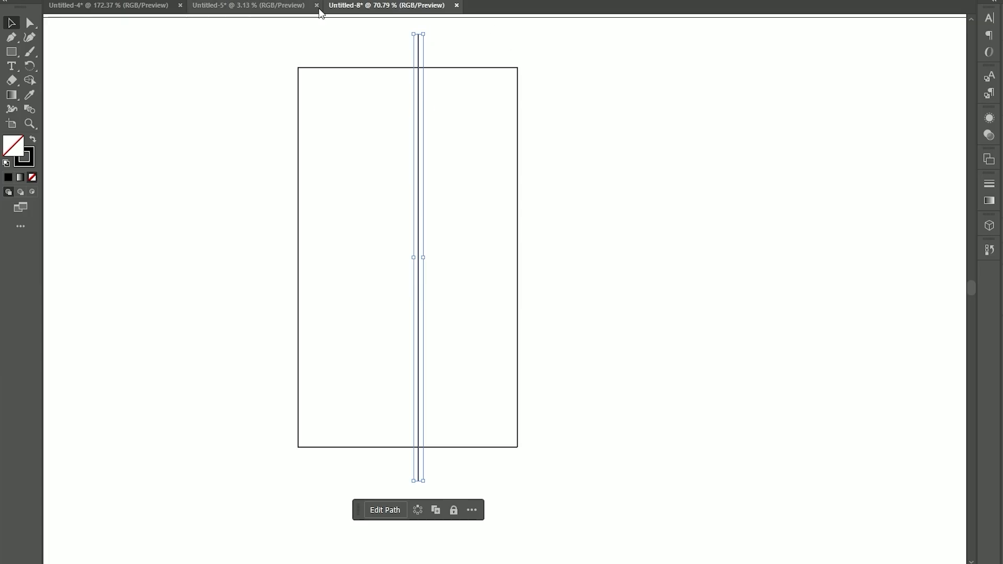
Select the rectangle and the vertical line together and align their horizontal centres.
left_click_drag(587, 358, 386, 151)
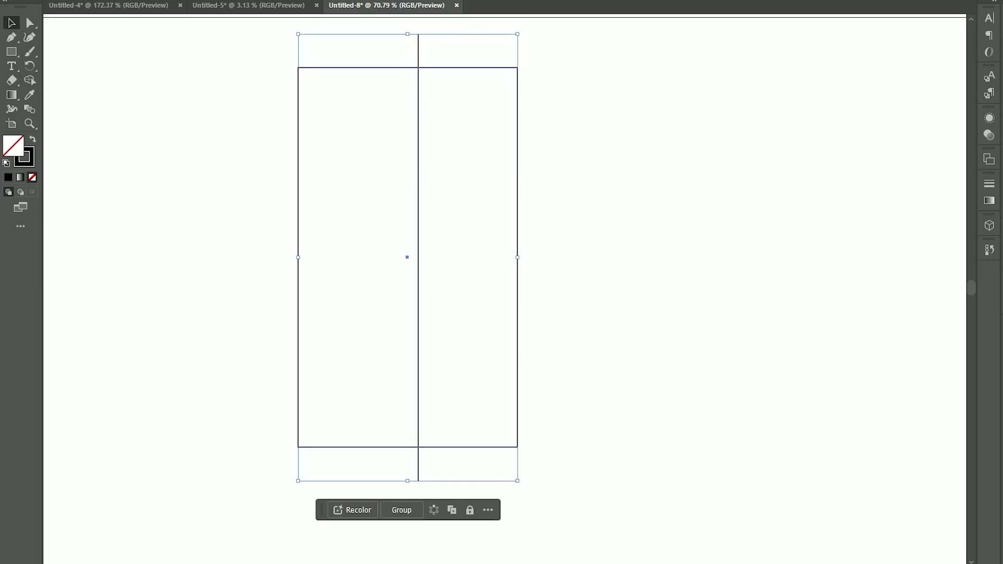
left_click(558, 1)
left_click(562, 122)
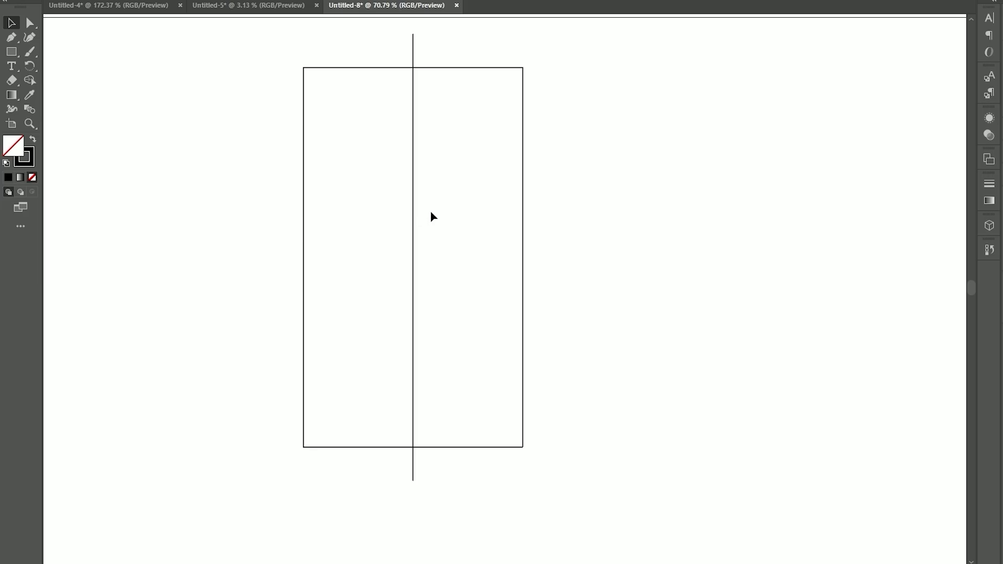
Create a copy of the vertical line rotated 30° about its centre.
key("v")
left_click(413, 195)
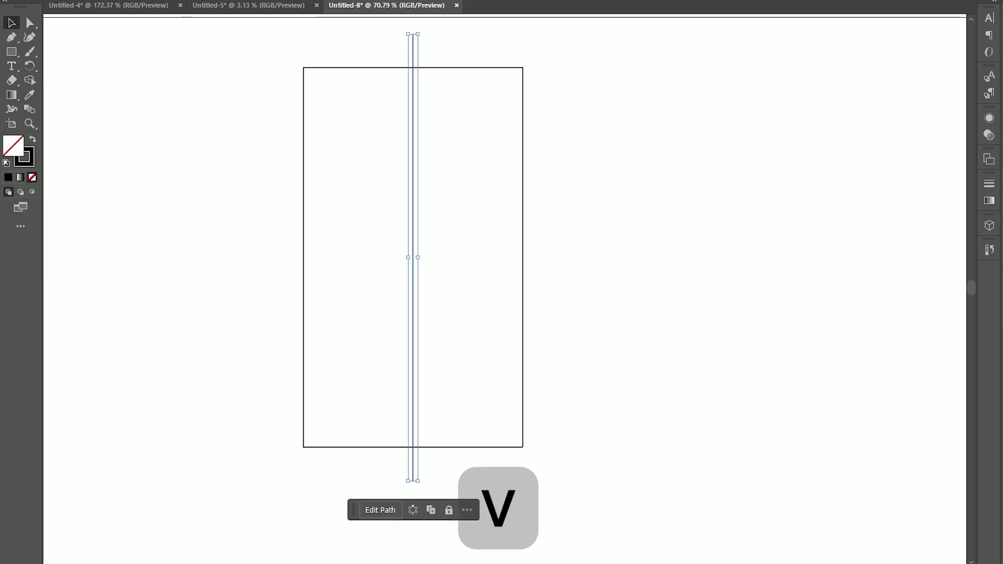
key("r")
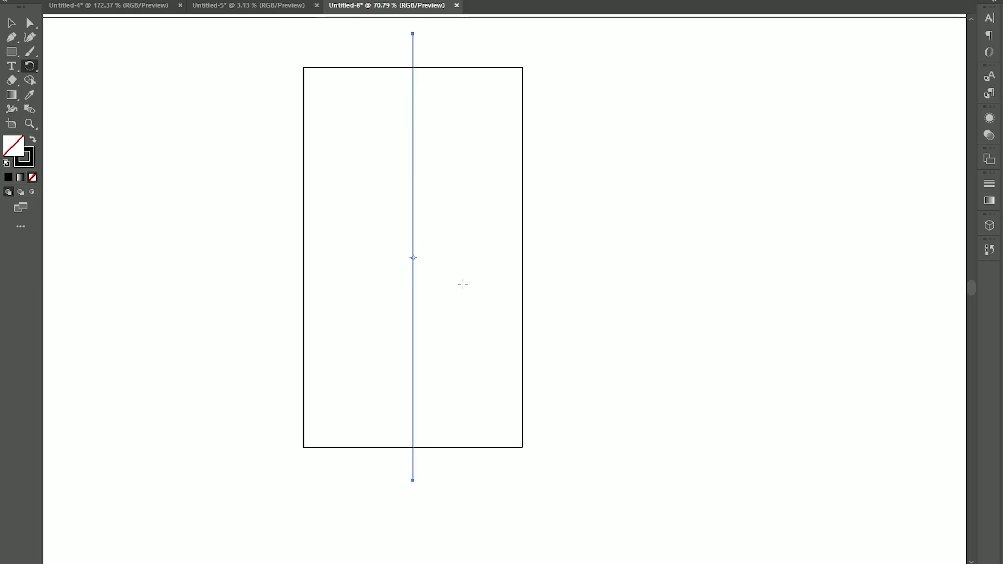
key("Return")
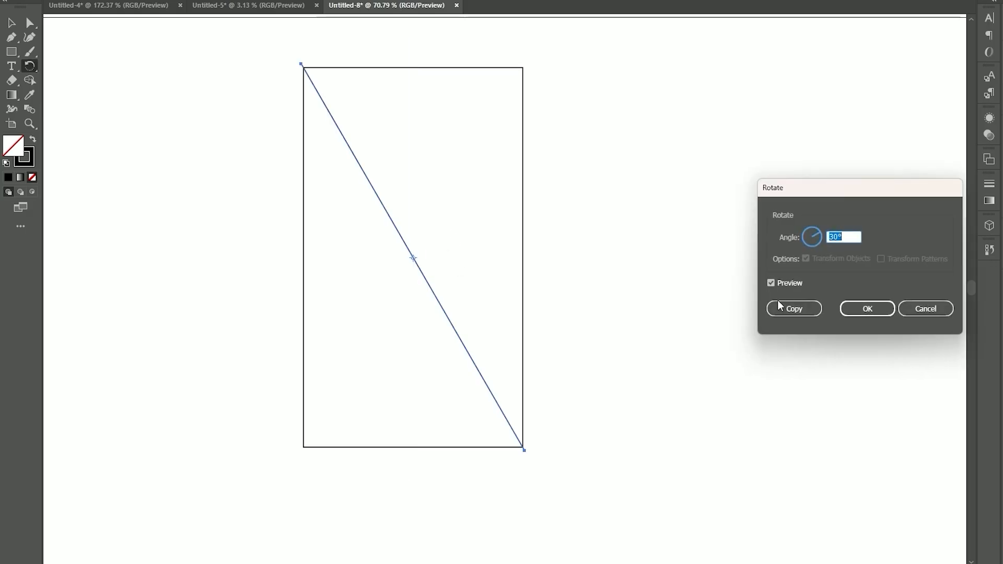
left_click(819, 310)
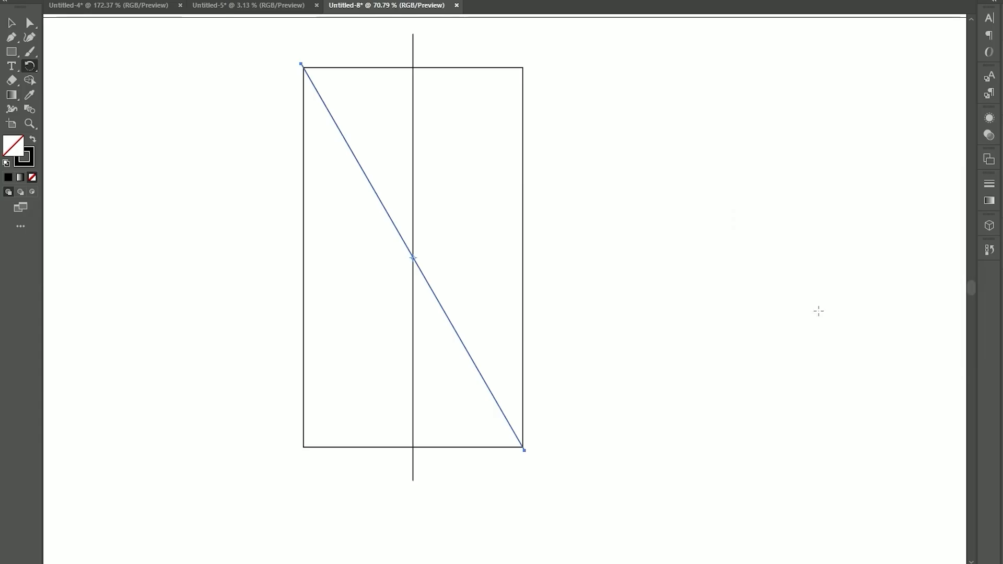
Repeat the rotated copy four more times to complete a radial set of lines.
key("ctrl+d")
key("ctrl+d")
key("ctrl+d")
key("ctrl+d")
Select the whole artwork and scale it down proportionally about its centre.
key("v")
key("ctrl+a")
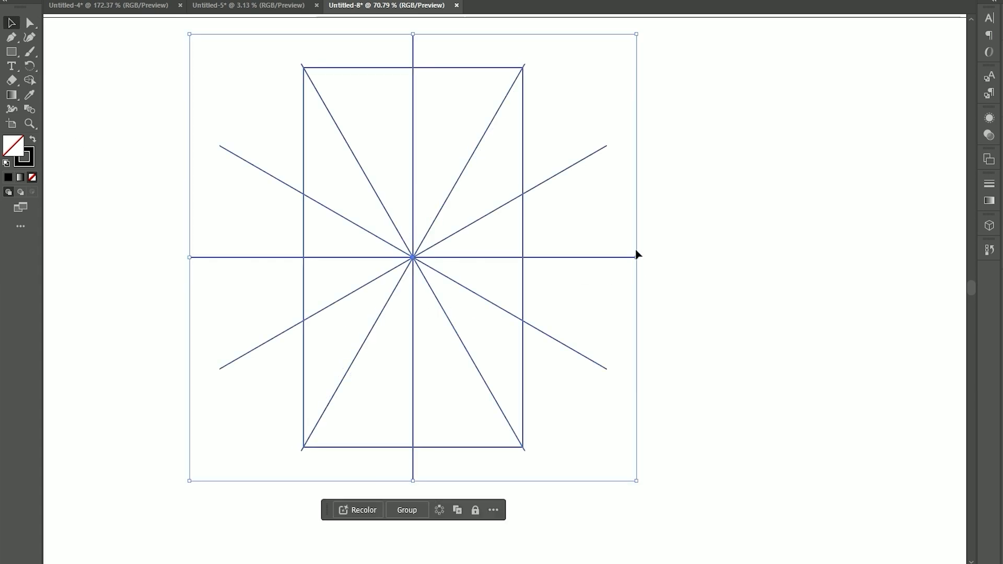
left_click_drag(639, 256, 595, 267)
left_click(662, 285)
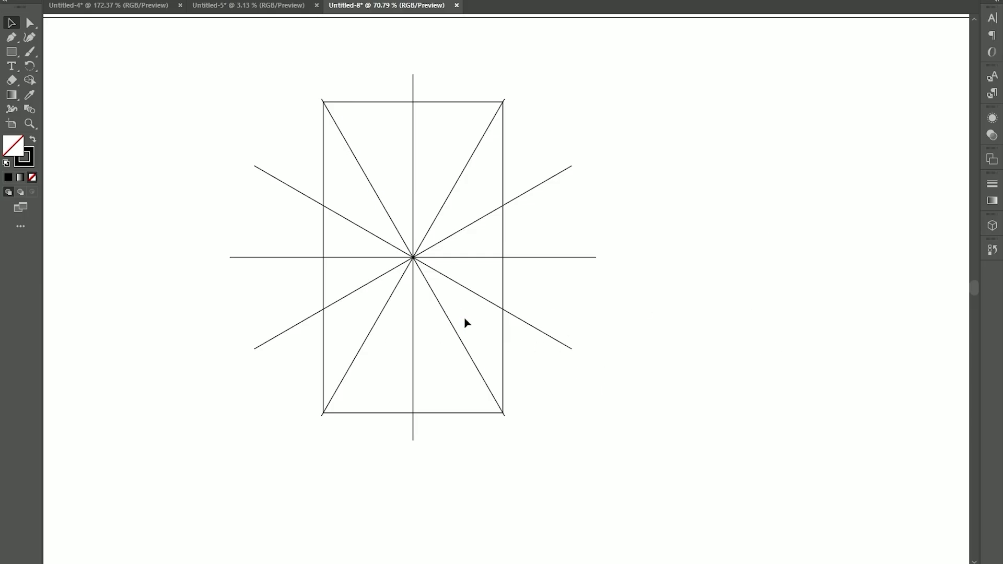
Enlarge the radial lines about their centre so they all extend past the rectangle's edges.
left_click(453, 327)
left_click_drag(597, 259, 622, 263)
left_click(731, 306)
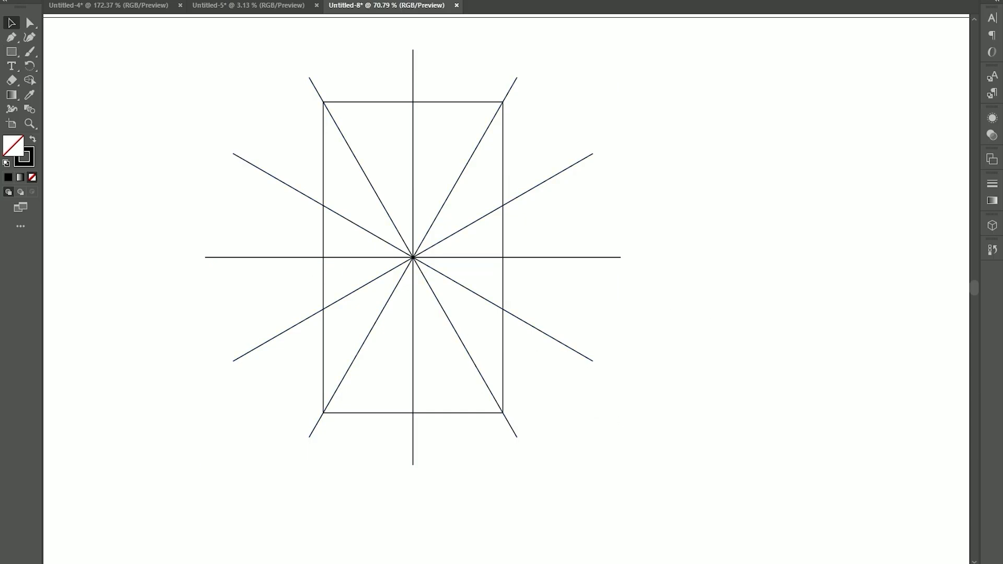
Select the rectangle and all lines for the Shape Builder tool and set a bright yellow fill without stroke.
left_click_drag(588, 438, 198, 84)
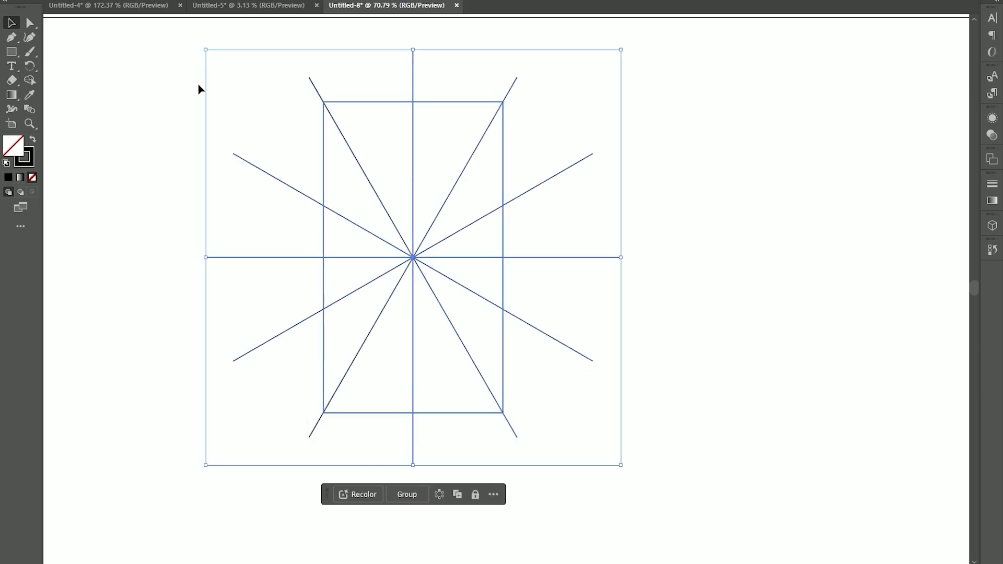
left_click(32, 79)
left_click(32, 139)
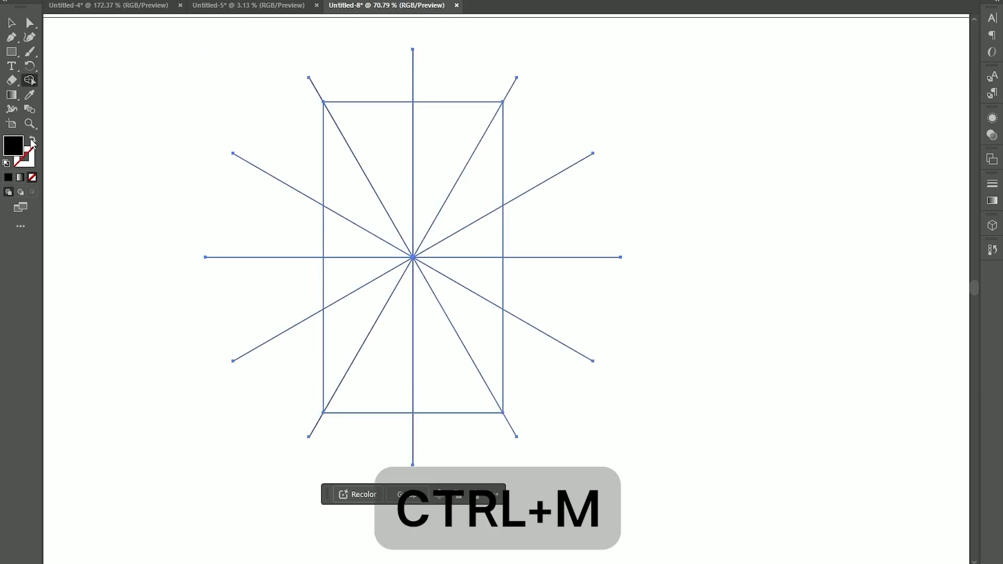
double_click(12, 147)
left_click(530, 121)
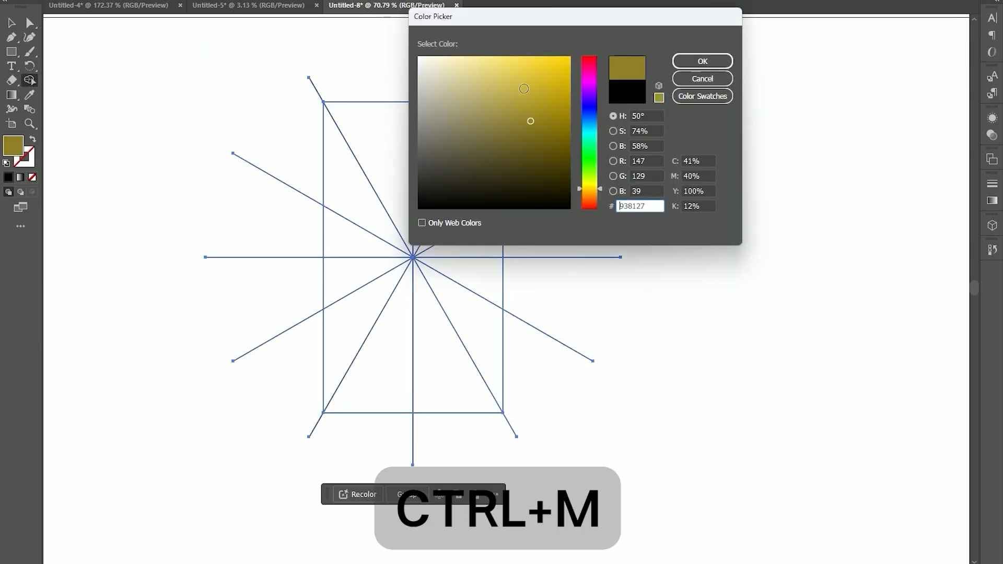
left_click(561, 63)
left_click(692, 62)
Fill every other wedge inside the rectangle with yellow using the Shape Builder tool.
left_click(453, 144)
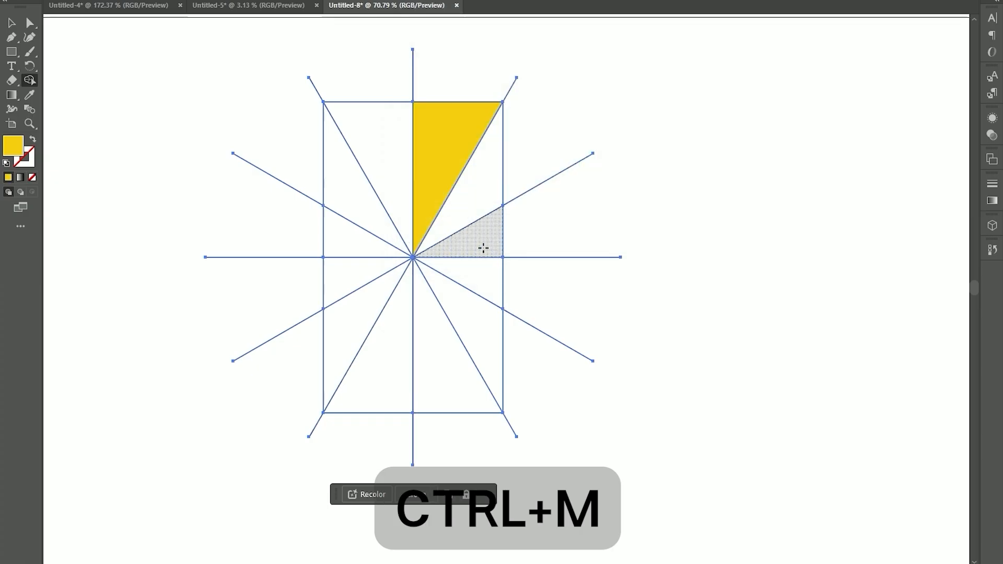
left_click(482, 247)
left_click(468, 325)
left_click(389, 351)
left_click(355, 268)
left_click(363, 206)
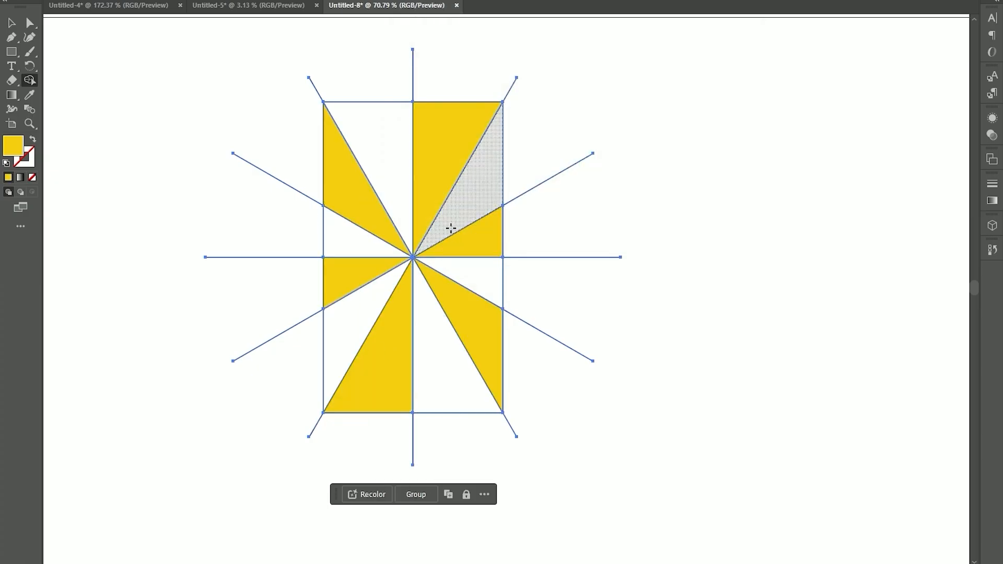
Change the fill colour to orange and fill the remaining wedges of the rectangle with it.
double_click(16, 146)
mouse_move(559, 131)
left_mouse_down()
mouse_move(548, 136)
mouse_move(555, 147)
mouse_move(557, 123)
left_mouse_up()
left_click(589, 196)
left_click(702, 61)
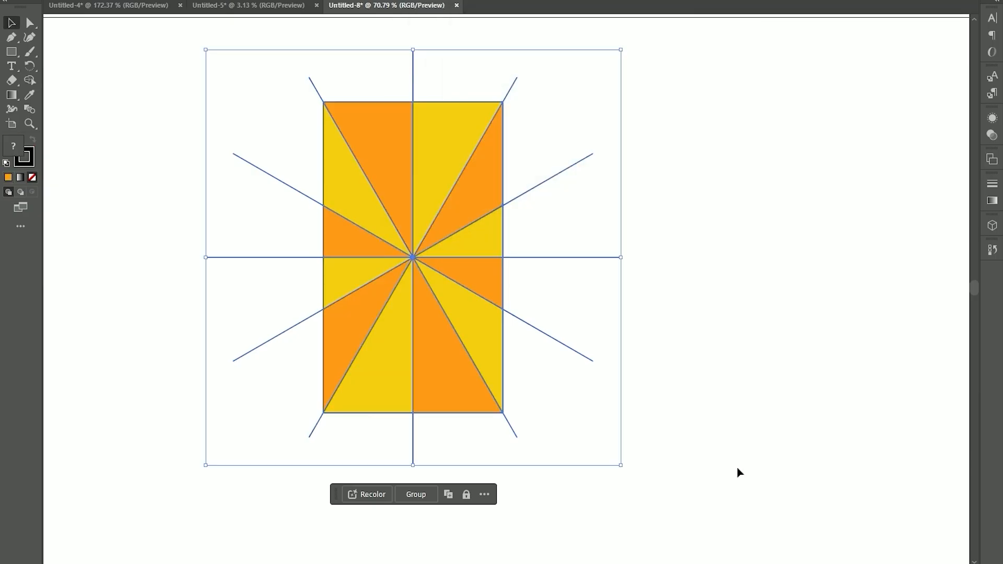
Delete all the line ends that stick out beyond the four sides of the coloured rectangle.
left_click(653, 423)
left_click_drag(627, 415, 555, 141)
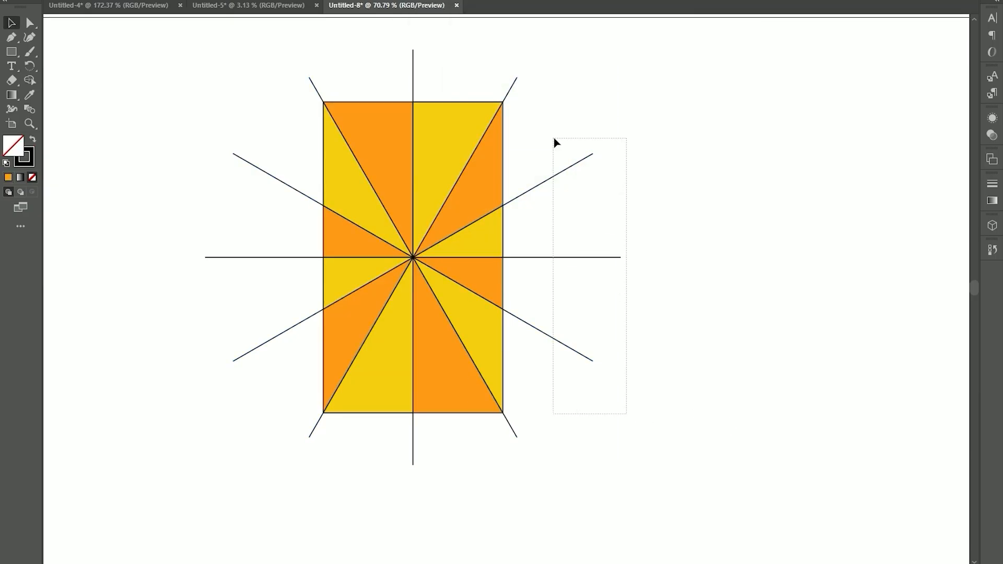
key("Delete")
left_click_drag(534, 95, 344, 77)
key("Delete")
left_click_drag(300, 138, 282, 434)
key("Delete")
left_click_drag(589, 510, 179, 425)
key("Delete")
Group all the coloured sunburst pieces and move the group to the left to free up space.
left_click_drag(563, 470, 146, 50)
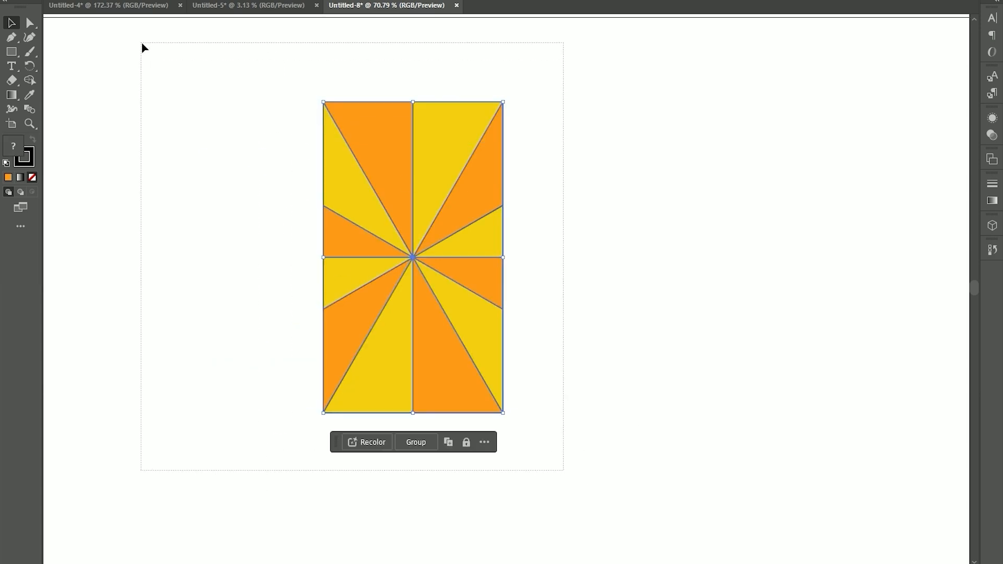
key("ctrl+g")
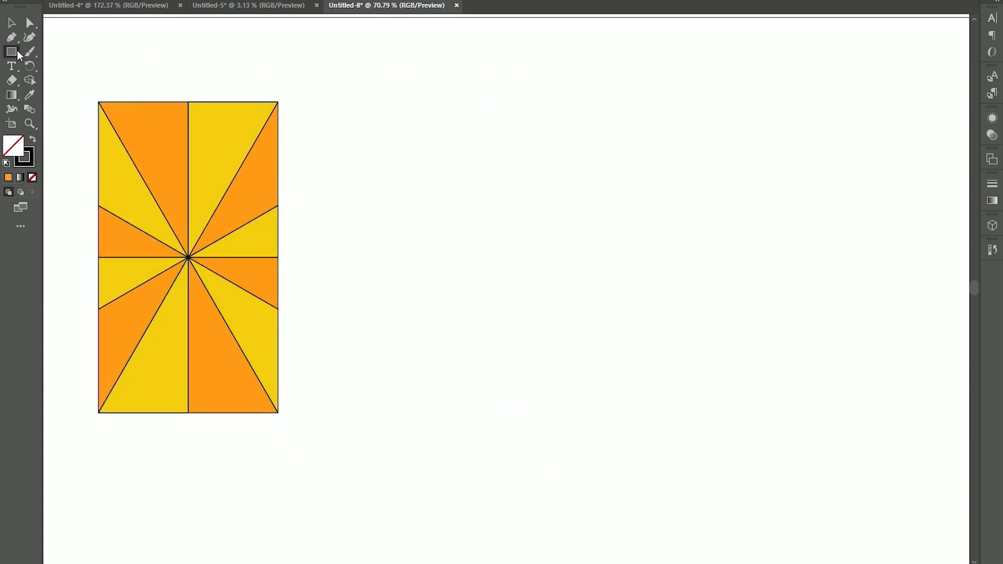
Draw a portrait rectangle to the right of the sunburst and a vertical line through its middle, extending beyond both ends.
key("m")
left_click_drag(388, 95, 574, 432)
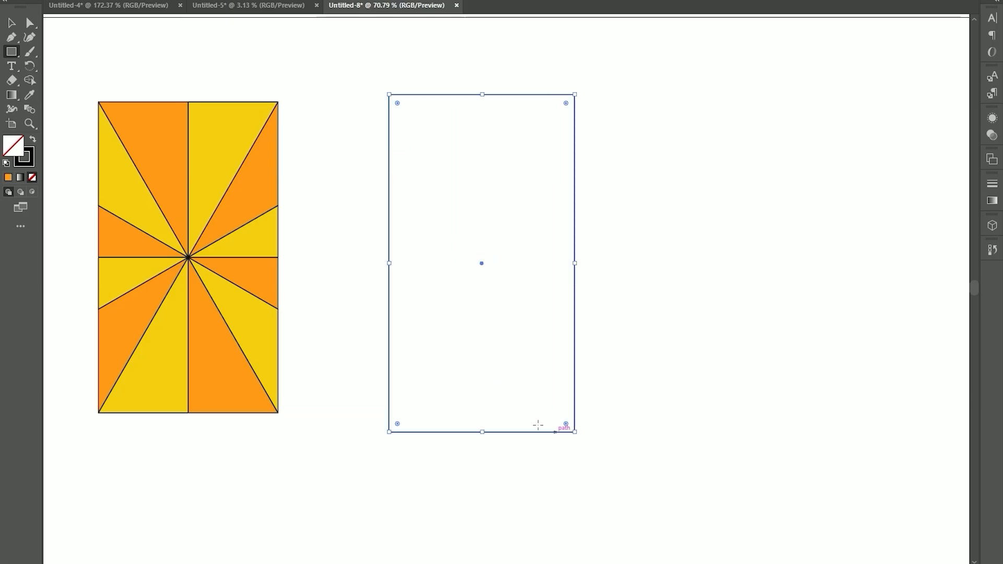
key("p")
left_click(478, 58)
left_click(477, 489)
Align the new vertical line and rectangle to each other's horizontal and vertical centres.
key("v")
left_click(642, 90)
left_click(476, 67)
scroll(501, 99, "up", 1)
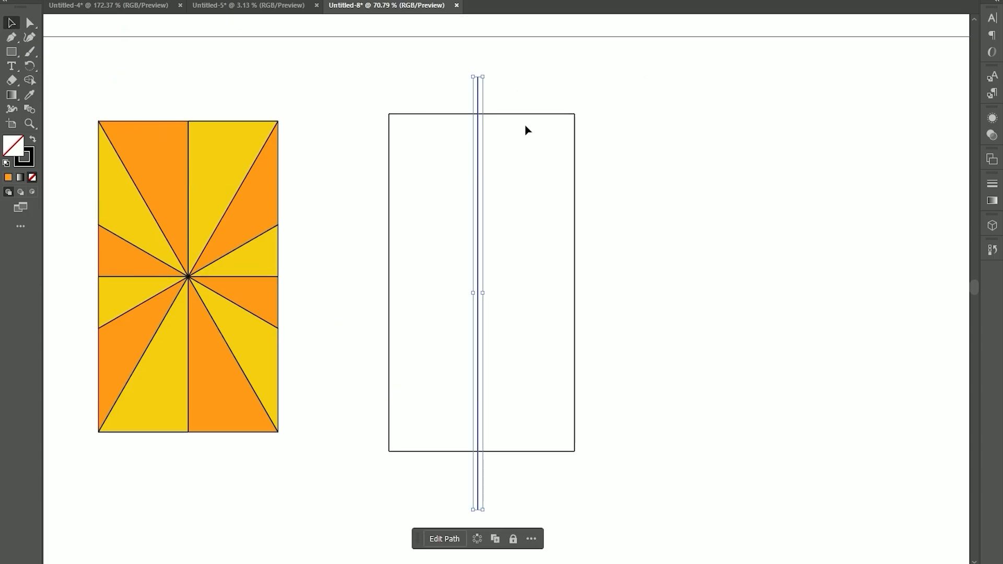
left_click(526, 114, "shift")
left_click(635, 1)
left_click(691, 1)
left_click(678, 1)
left_click(611, 209)
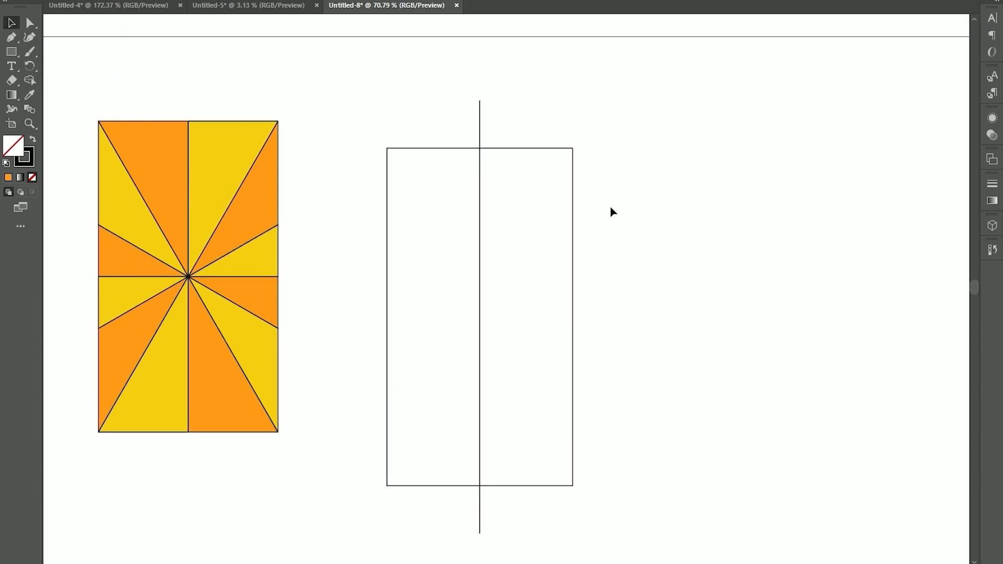
Apply the Twist distort effect to the new vertical line to bend it into an S-curve.
scroll(553, 156, "down", 1)
left_click_drag(497, 94, 446, 36)
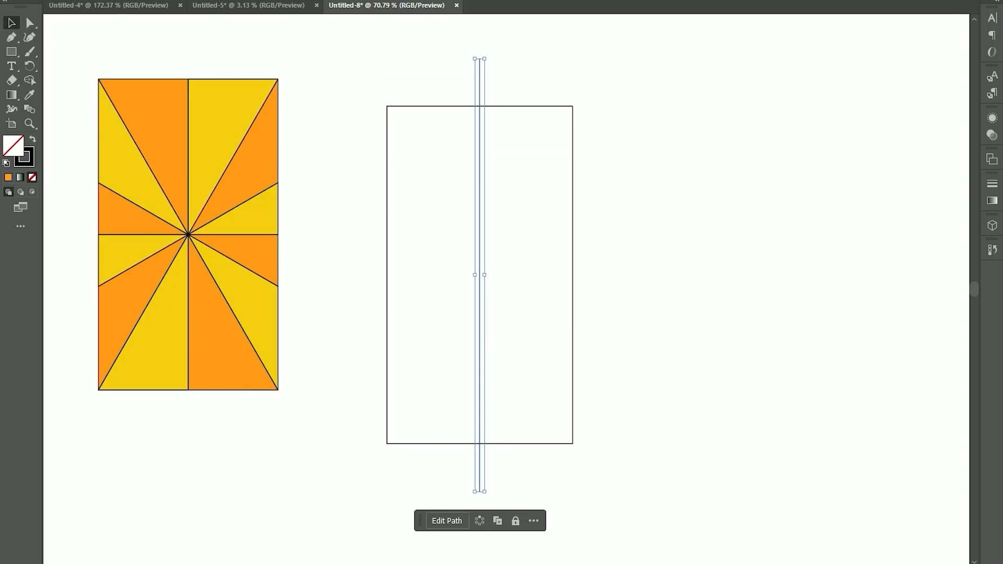
left_click(181, 1)
mouse_move(296, 67)
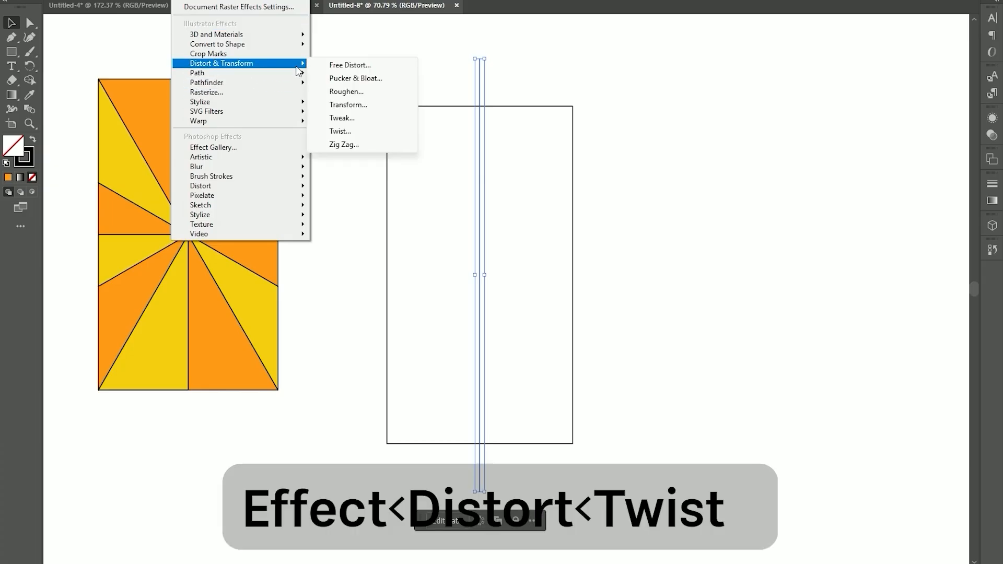
left_click(340, 132)
left_click(556, 290)
left_click(571, 296)
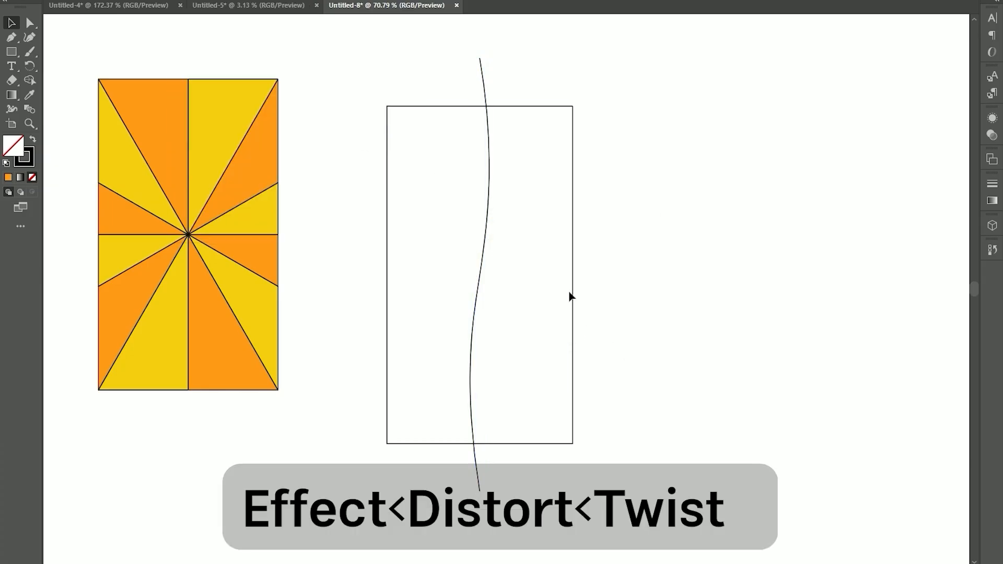
Expand the appearance of the twisted line into an editable curved path.
left_click(484, 73)
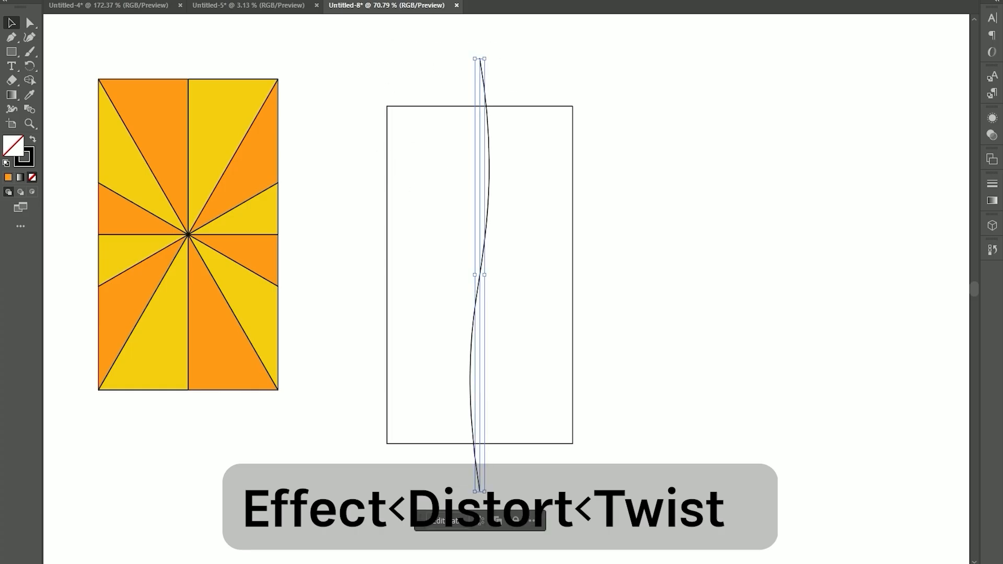
left_click(103, 0)
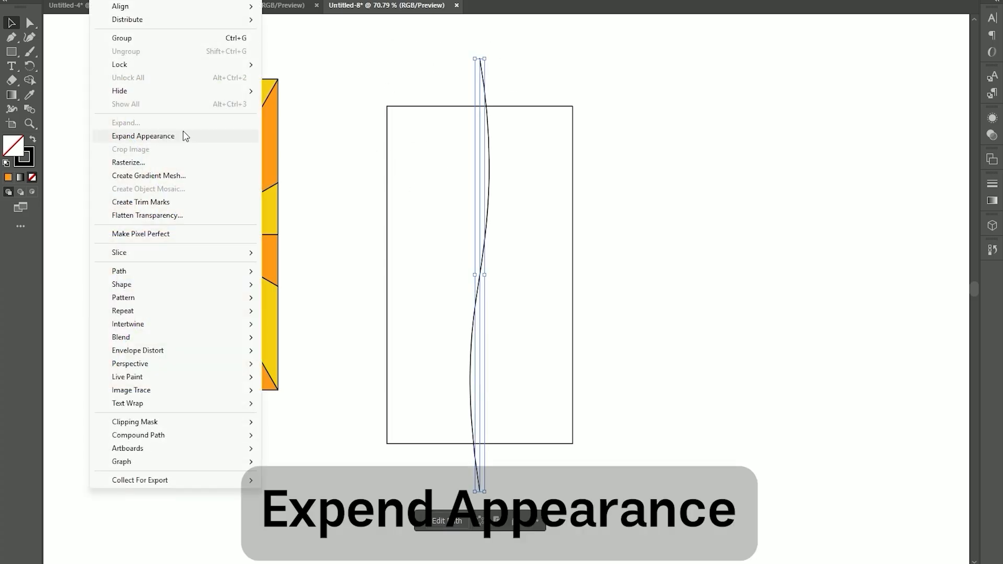
left_click(141, 137)
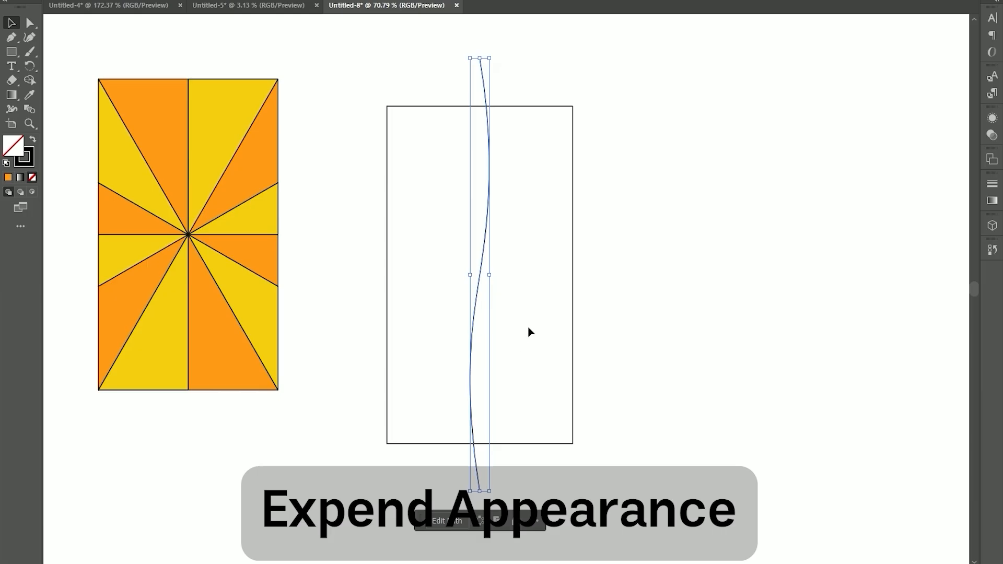
Create a copy of the curved line rotated 30° about its centre and repeat it four more times.
key("r")
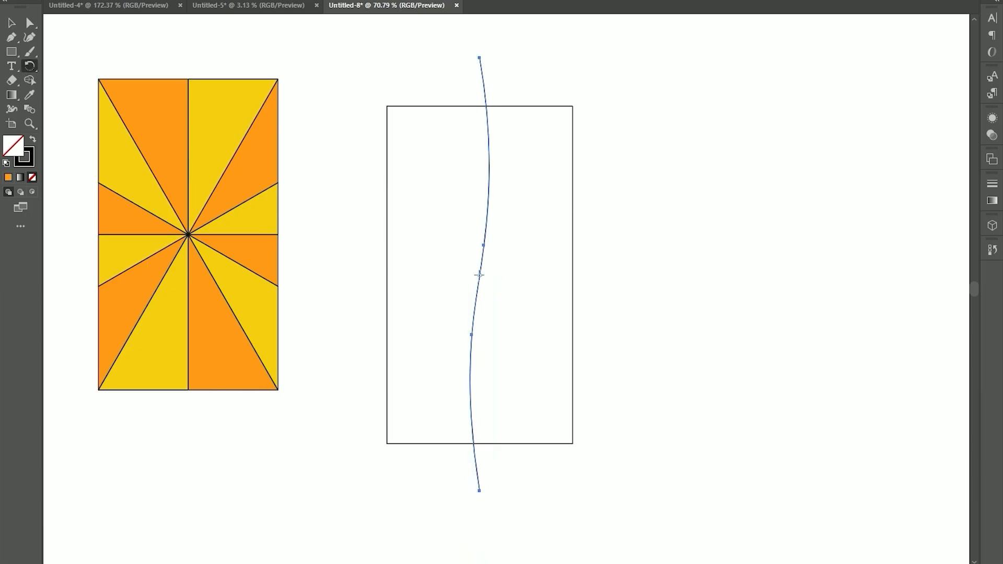
key("Return")
left_click(798, 312)
key("ctrl+d")
key("ctrl+d")
key("ctrl+d")
key("ctrl+d")
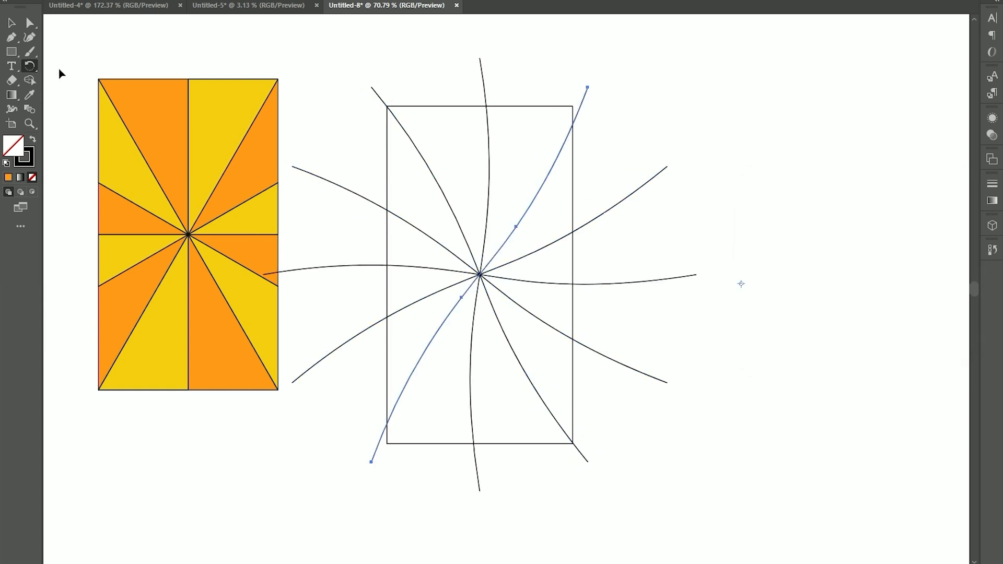
Select the curved lines and their rectangle for the Shape Builder tool and set the fill to 878FF4 without stroke.
left_click(12, 24)
left_click(643, 491)
left_click_drag(643, 492, 341, 67)
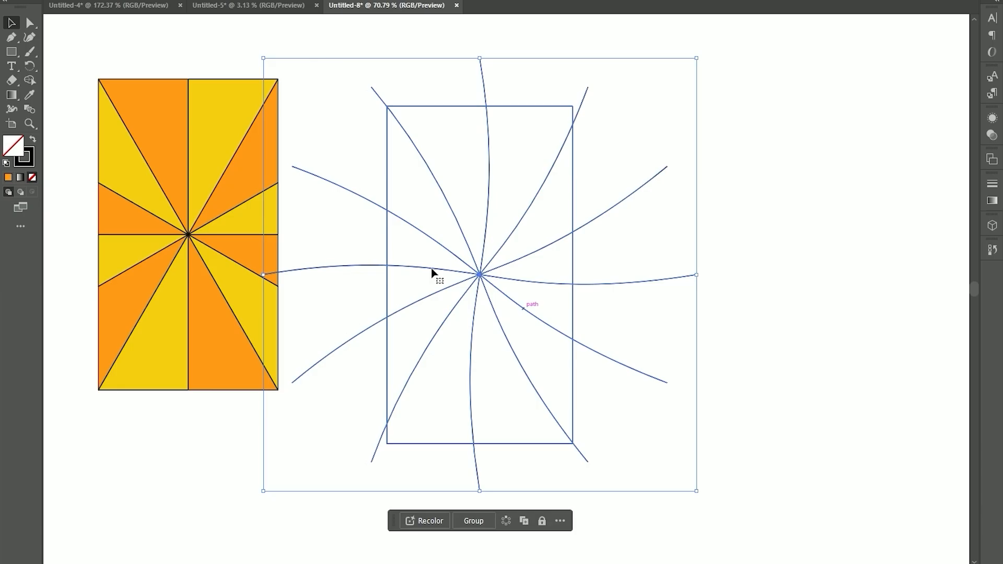
left_click(30, 79)
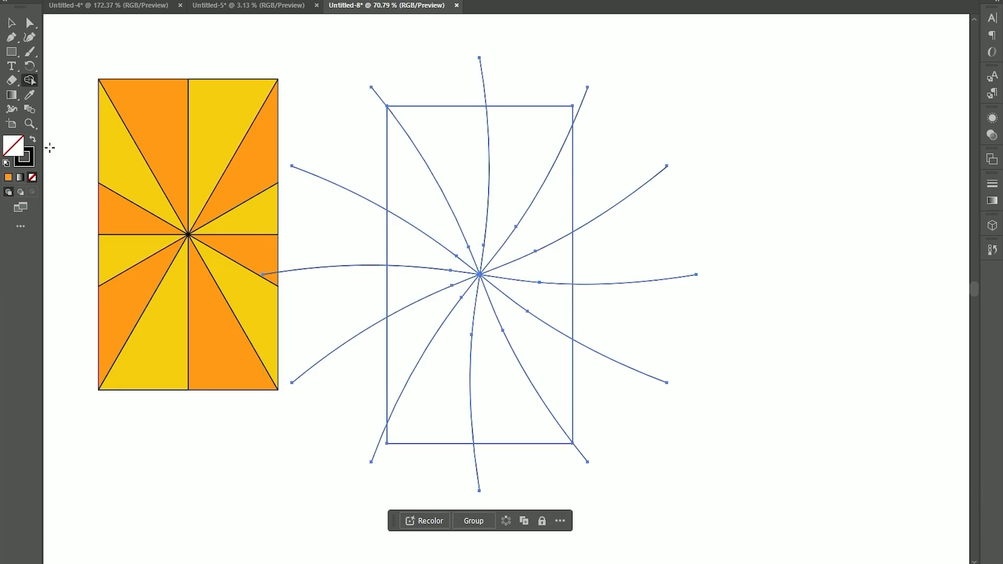
left_click(33, 140)
double_click(15, 152)
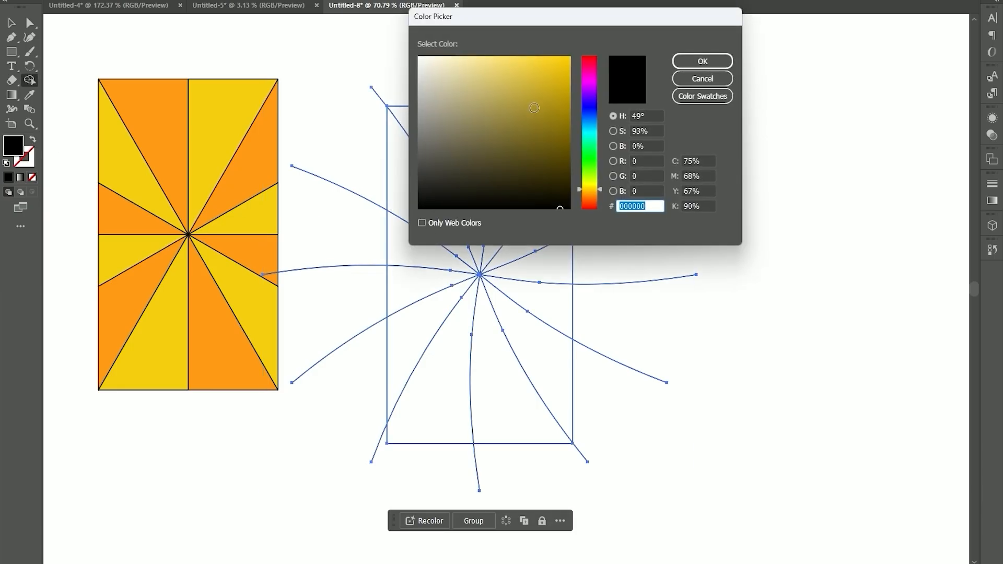
left_click_drag(591, 128, 590, 108)
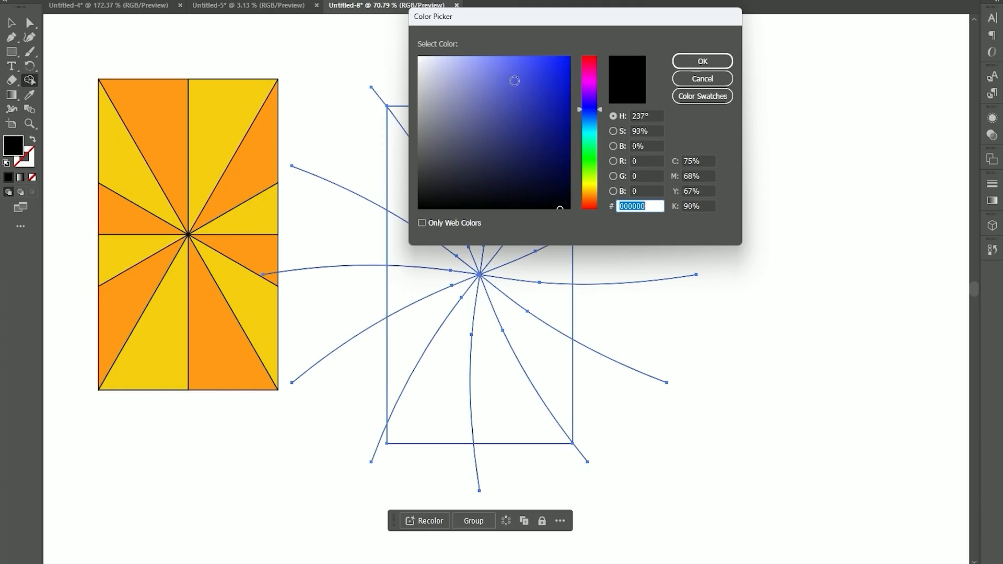
left_click(488, 62)
left_click(702, 61)
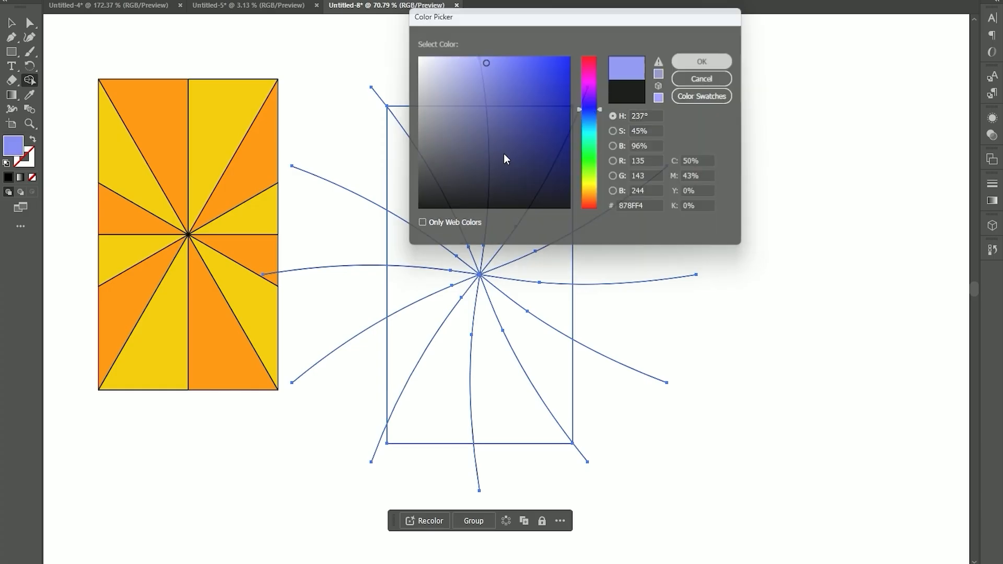
Fill every third ray of the twisted rectangle with the light blue using Shape Builder, undoing the misplaced upper-right fill.
left_click(464, 167)
left_click(552, 236)
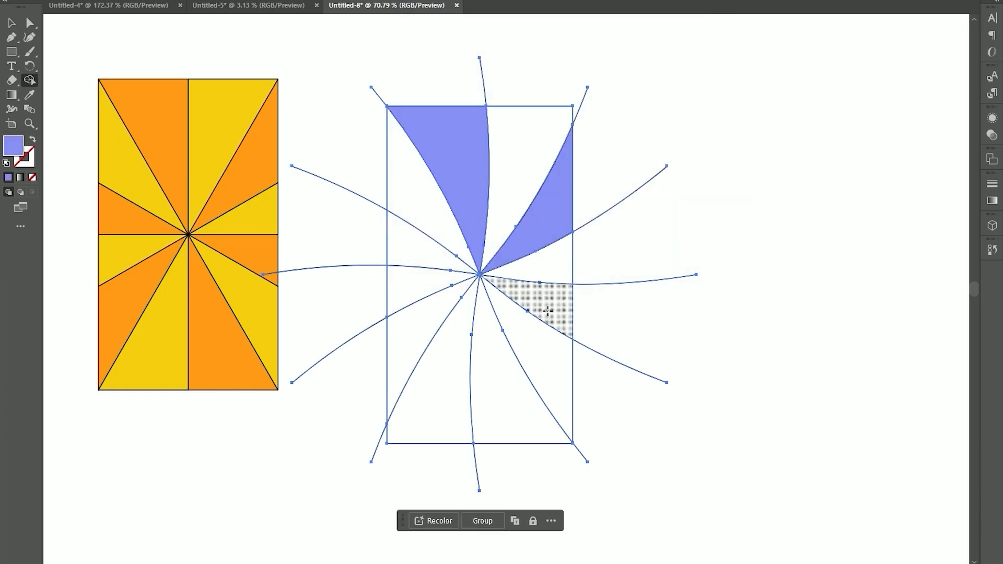
key("ctrl+z")
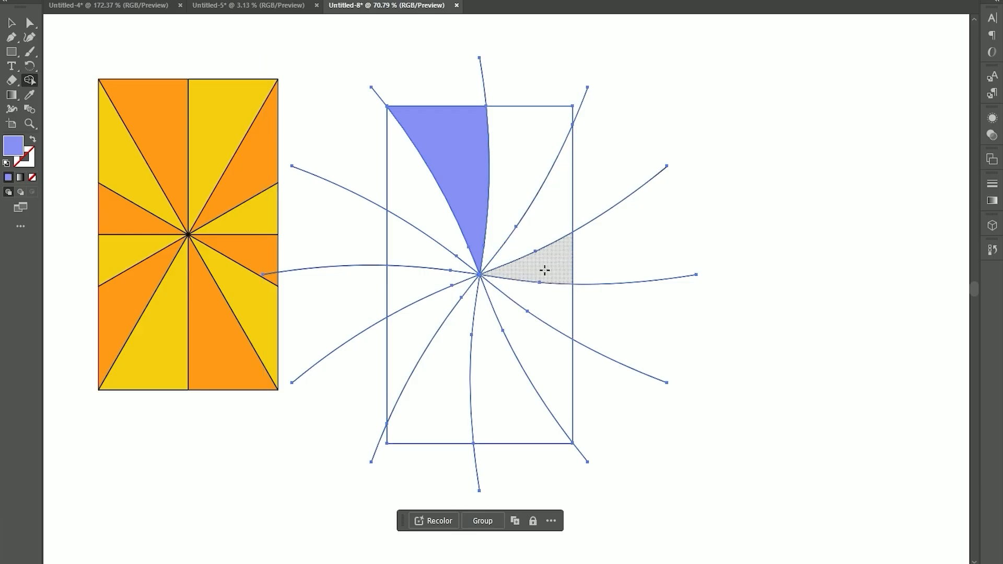
left_click(548, 273)
left_click(509, 360)
left_click(410, 287)
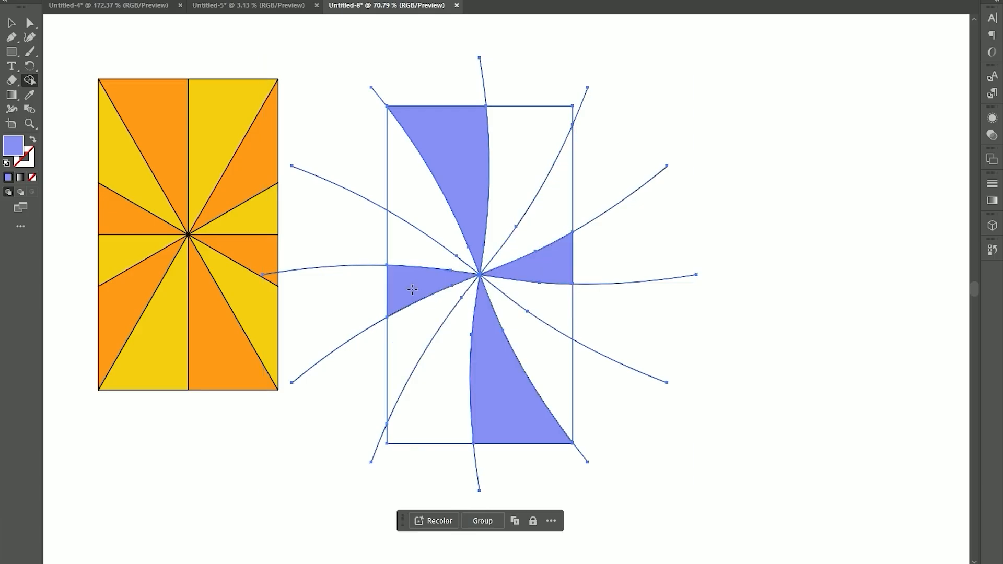
Set the fill to dark blue 232C70 and fill the four rays clockwise from the light blue ones.
double_click(13, 145)
left_click(522, 142)
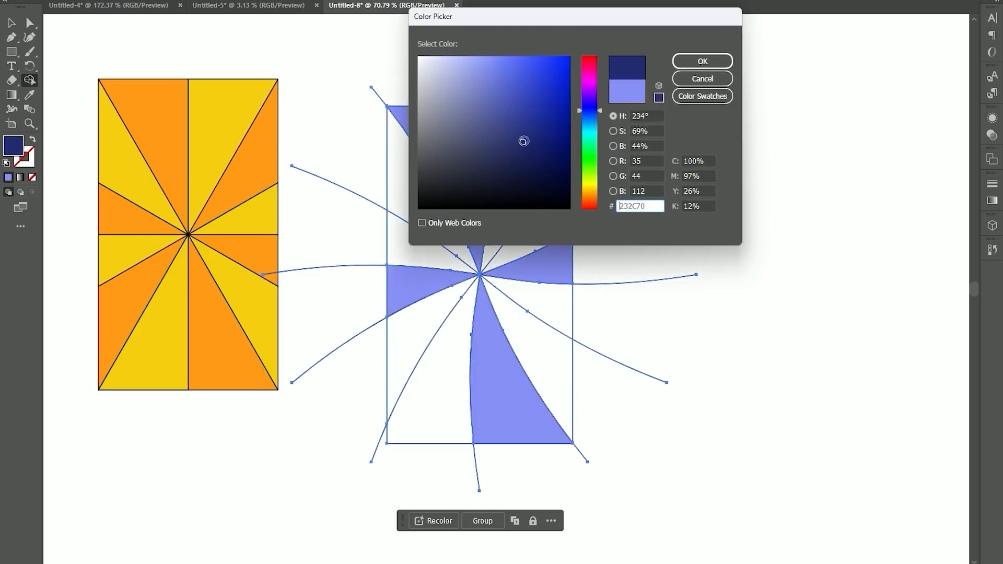
left_click(709, 67)
left_click(527, 178)
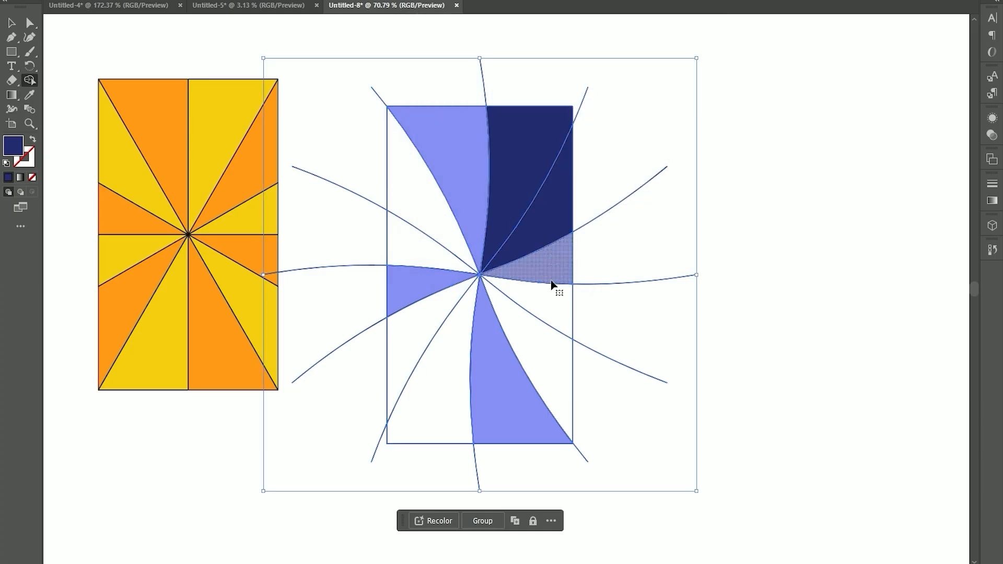
left_click(553, 303)
left_click(430, 392)
left_click(407, 253)
Choose a muted greyish blue fill and apply it to the four remaining empty rays of the rectangle.
double_click(14, 147)
left_click(481, 124)
left_click(705, 64)
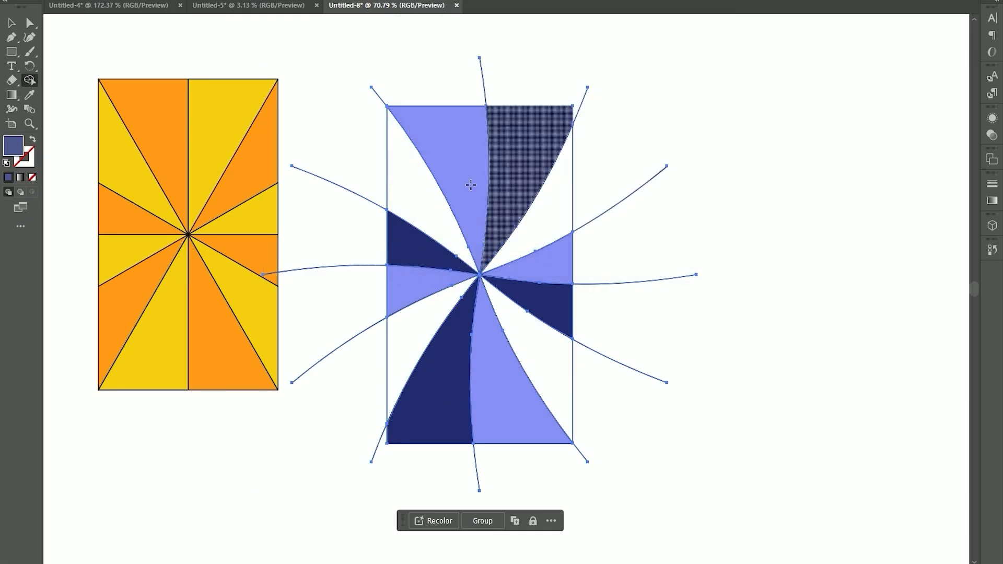
left_click(409, 157)
left_click(569, 202)
left_click(544, 340)
left_click(419, 342)
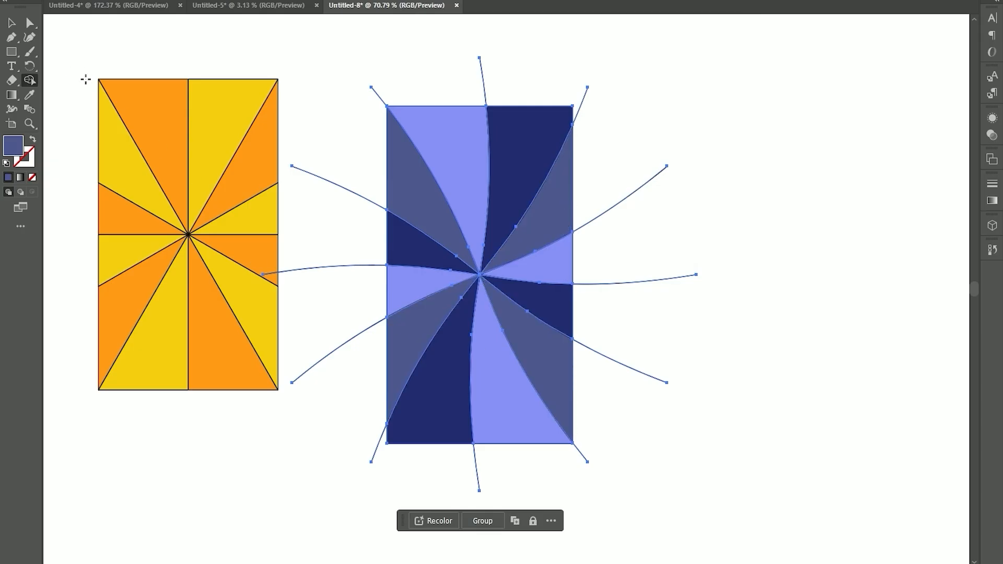
Delete all the curved line ends that extend outside the blue rectangle.
key("v")
left_click_drag(698, 463, 618, 124)
key("Delete")
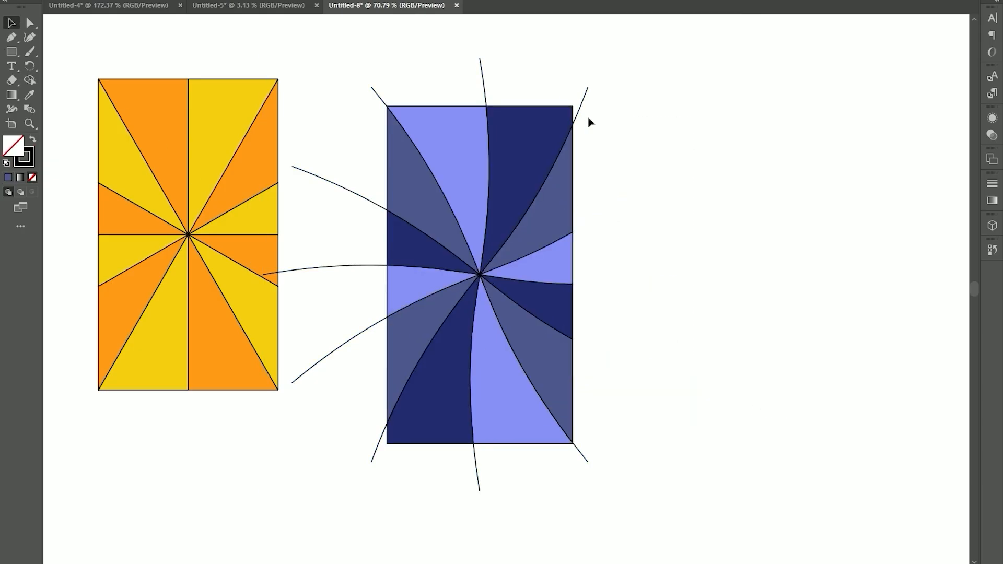
left_click(484, 88)
key("Delete")
left_click_drag(357, 107, 358, 107)
key("Delete")
left_click_drag(352, 129, 347, 384)
key("Delete")
left_click_drag(630, 503, 299, 463)
key("Delete")
Group the twisted sunburst, place it beside the orange one, and scale it to the same height.
left_click_drag(625, 459, 346, 61)
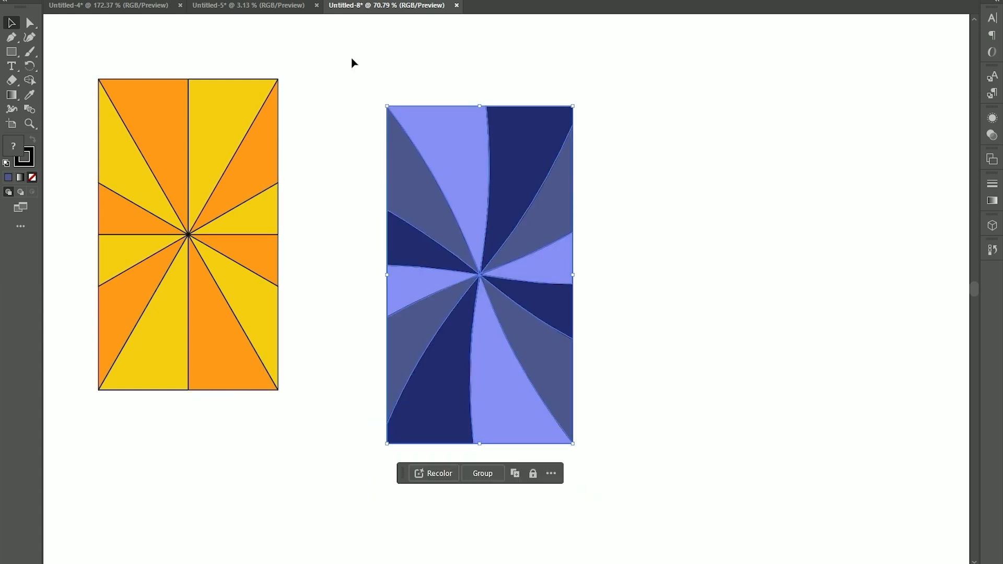
left_click_drag(392, 183, 349, 182)
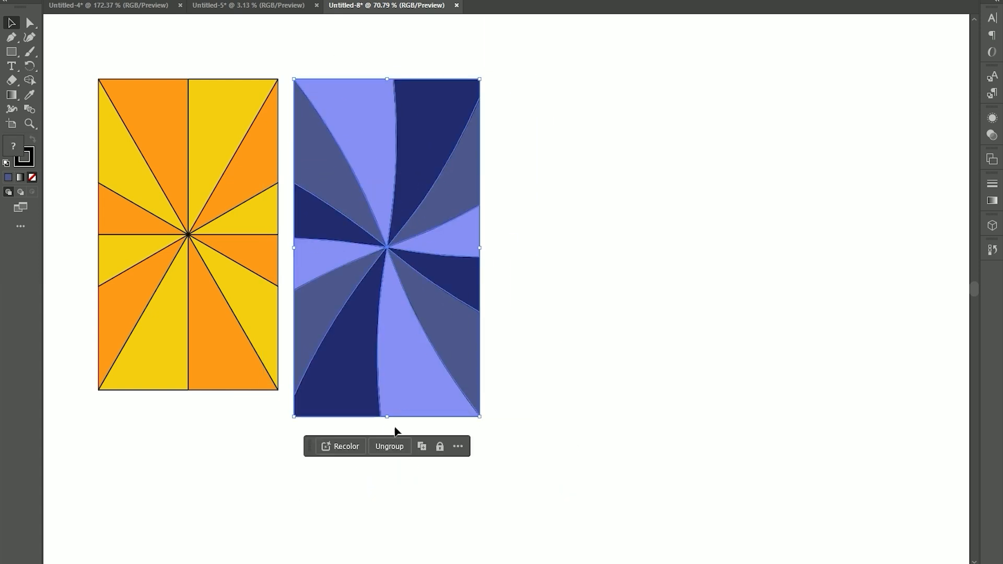
left_click_drag(387, 417, 389, 389)
left_click(514, 387)
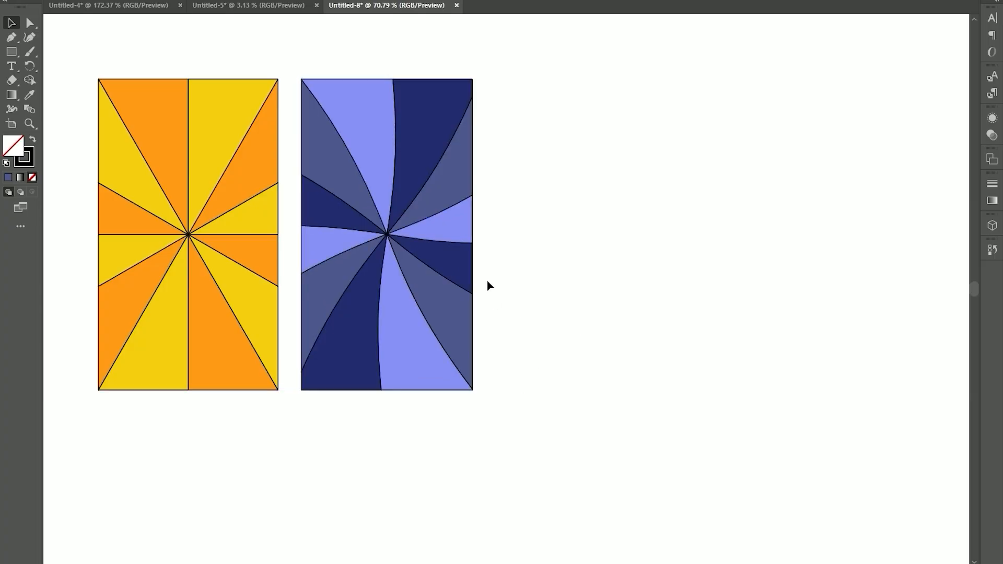
Draw a large unfilled circle with the Ellipse tool in the empty area beside the blue sunburst.
left_click_drag(621, 242, 422, 278)
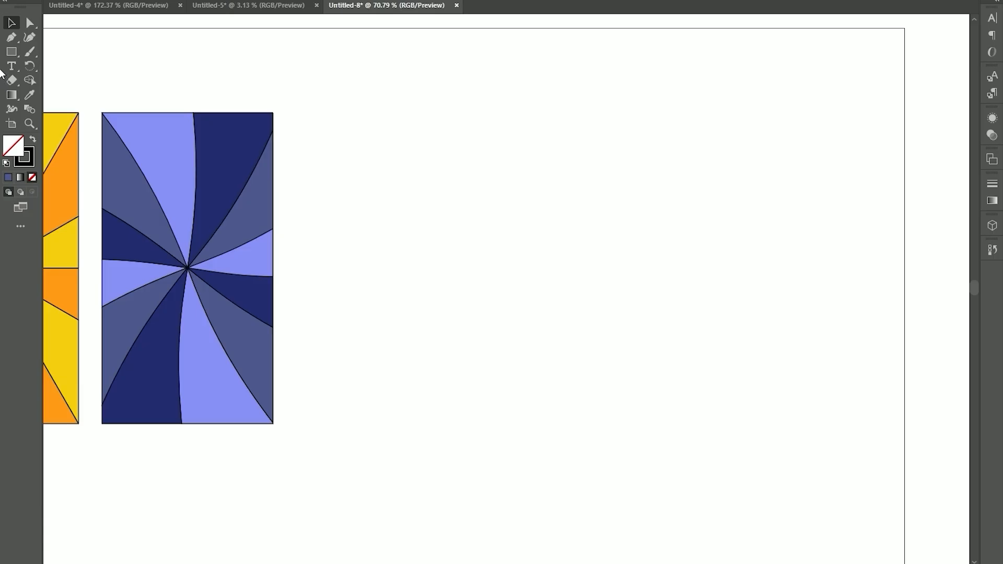
left_click(11, 52)
left_click_drag(11, 52, 63, 66)
left_click_drag(527, 158, 638, 346)
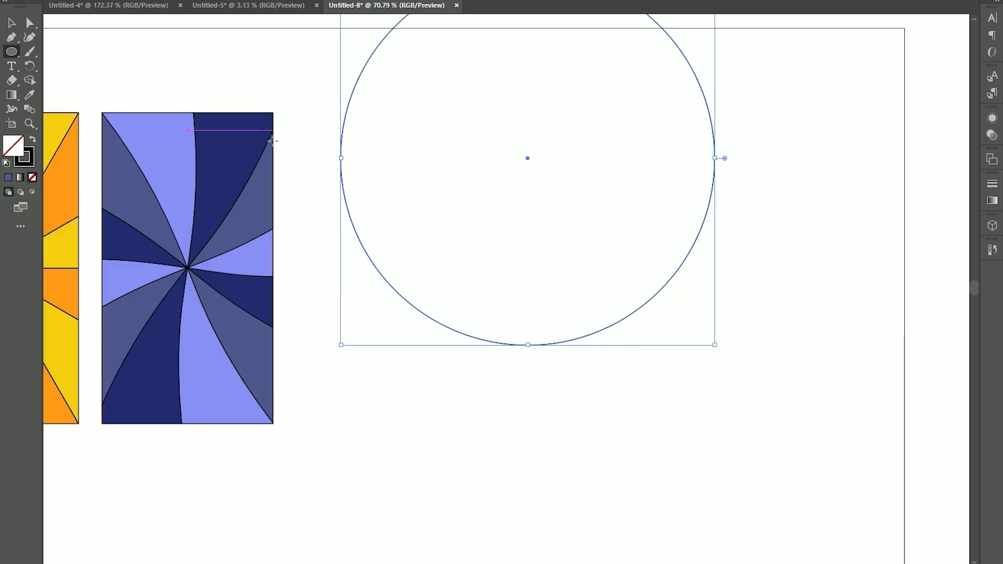
left_click_drag(343, 135, 341, 247)
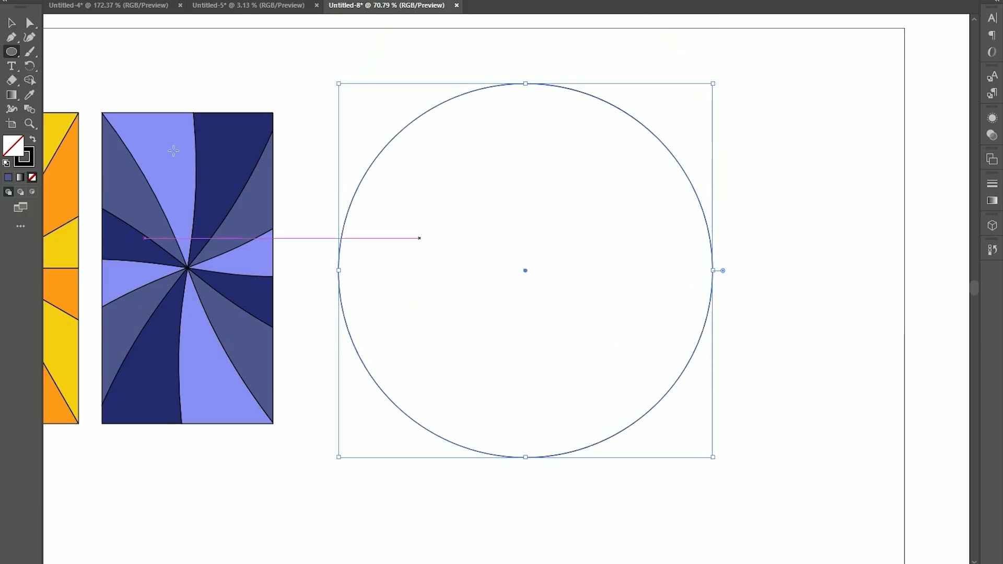
Draw a smaller circle inside the large one, touching its right edge, and centre both circles vertically.
left_click_drag(382, 175, 612, 405)
left_click(4, 24)
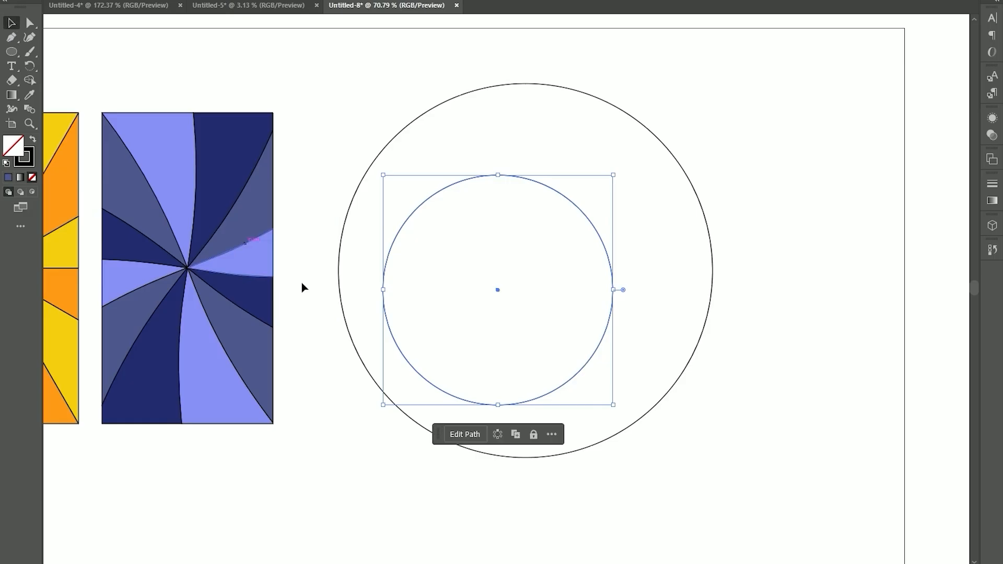
left_click_drag(384, 292, 483, 270)
left_click_drag(734, 345, 494, 275)
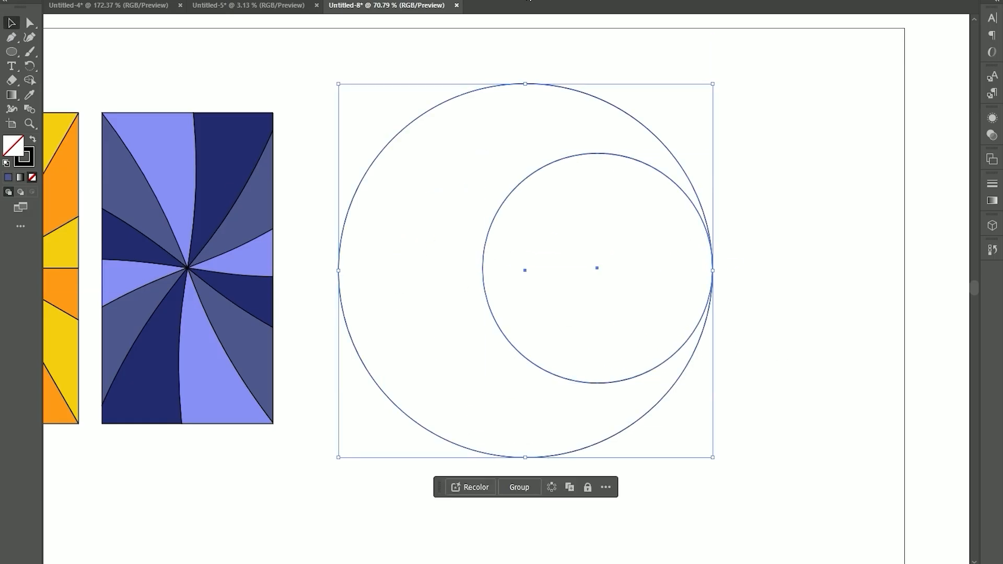
left_click(564, 0)
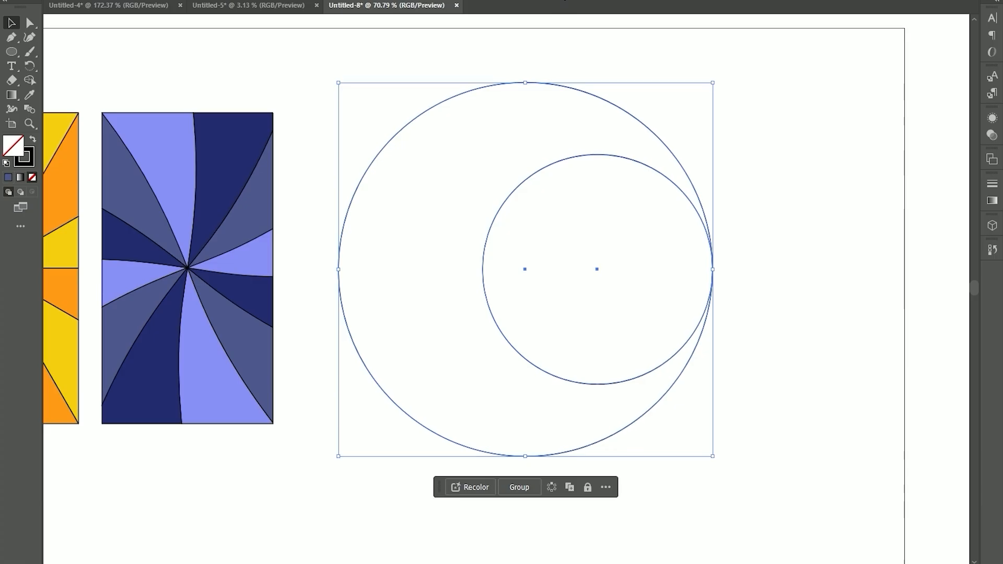
Resize the inner circle so that it spans from the large circle's centre to its right edge.
left_click(744, 298)
left_click_drag(508, 292, 543, 270)
left_click(609, 478)
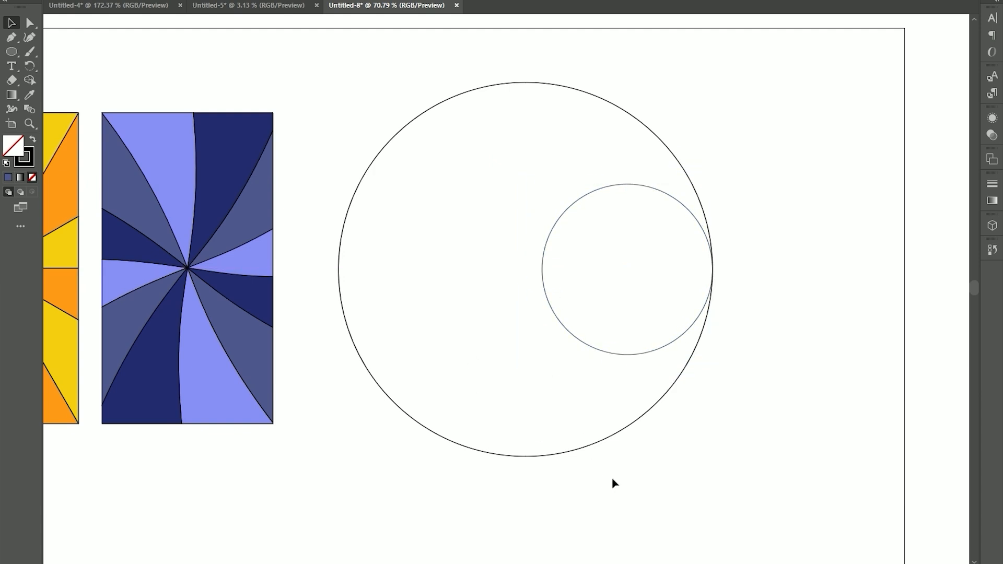
left_click(642, 408)
left_click(583, 306)
left_click(548, 299)
left_click_drag(542, 270, 524, 273)
left_click_drag(548, 475, 473, 408)
left_click(739, 360)
Delete the inner circle's bottom anchor point to leave only its upper semicircular arc.
key("a")
left_click(598, 363)
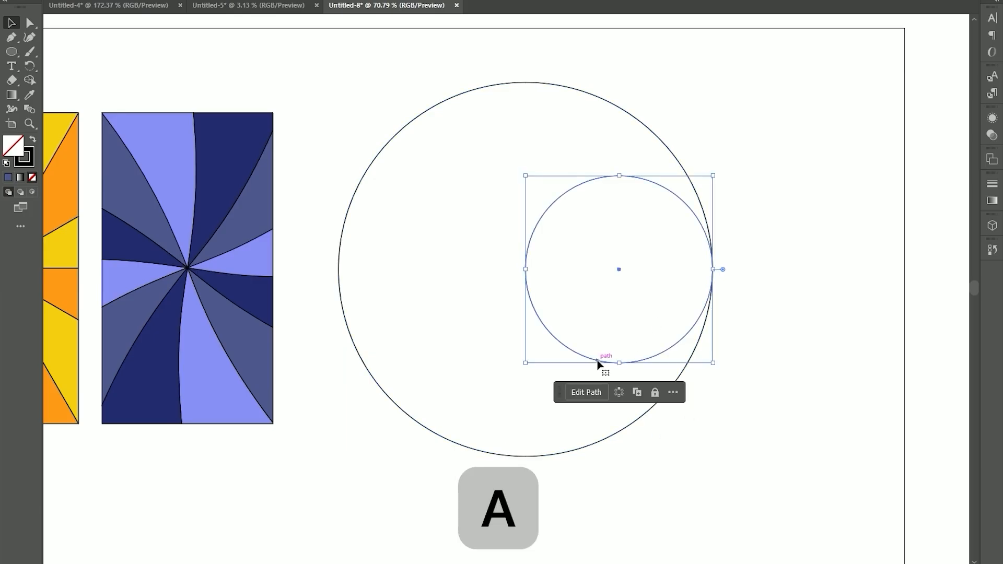
key("a")
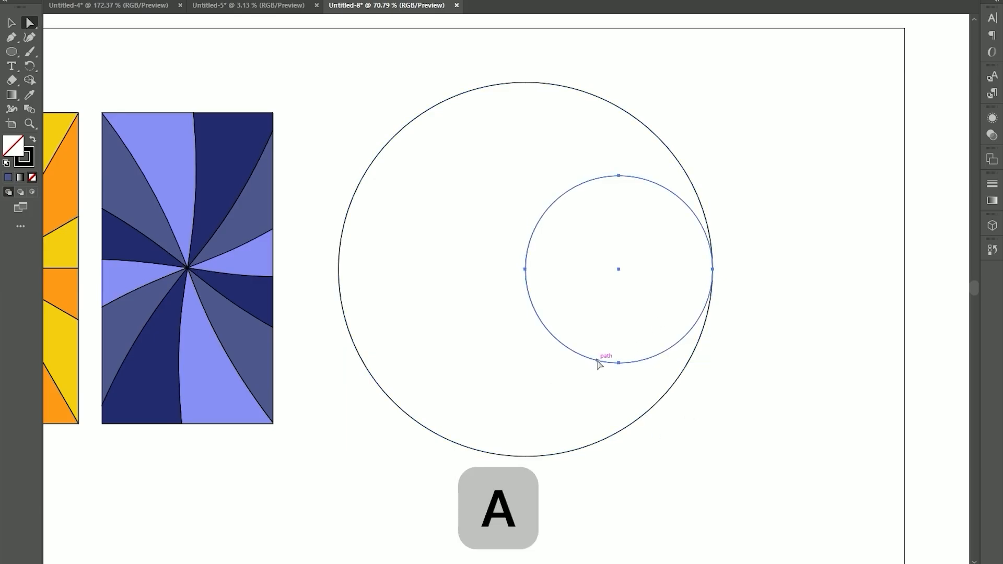
left_click(618, 362)
key("Delete")
left_click(614, 288)
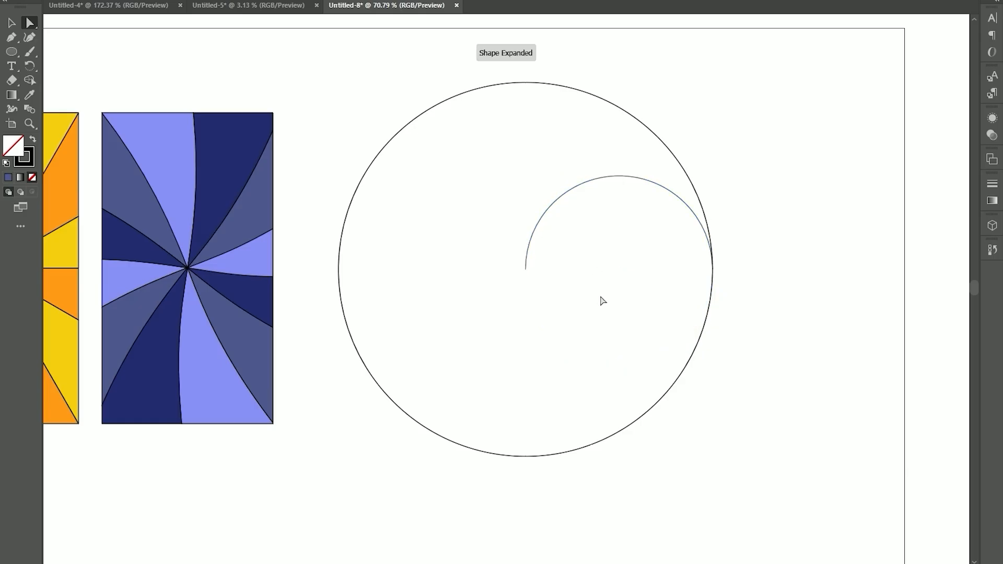
Copy the arc rotated 30° about the large circle's centre and repeat the copy around the full circle.
key("v")
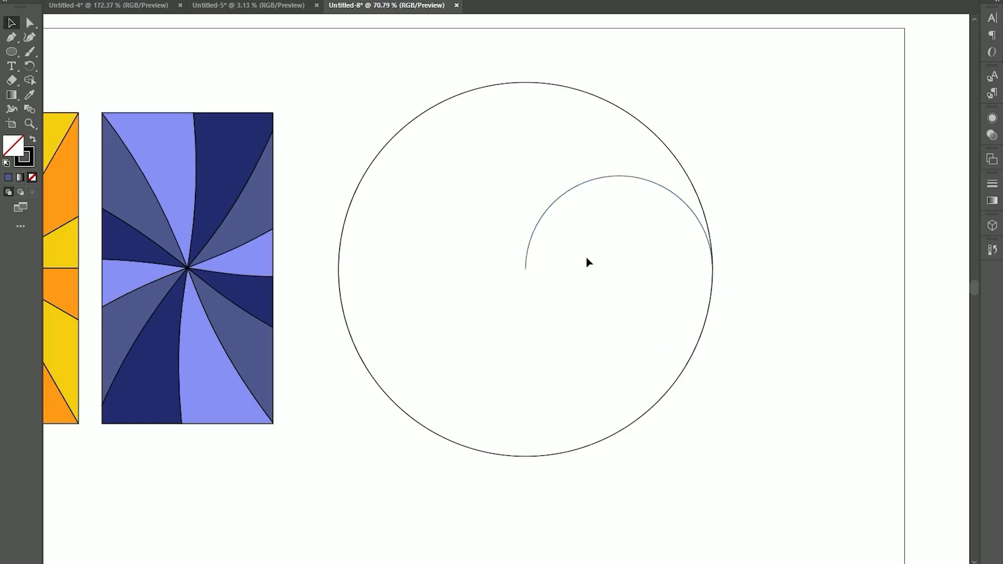
left_click(541, 218)
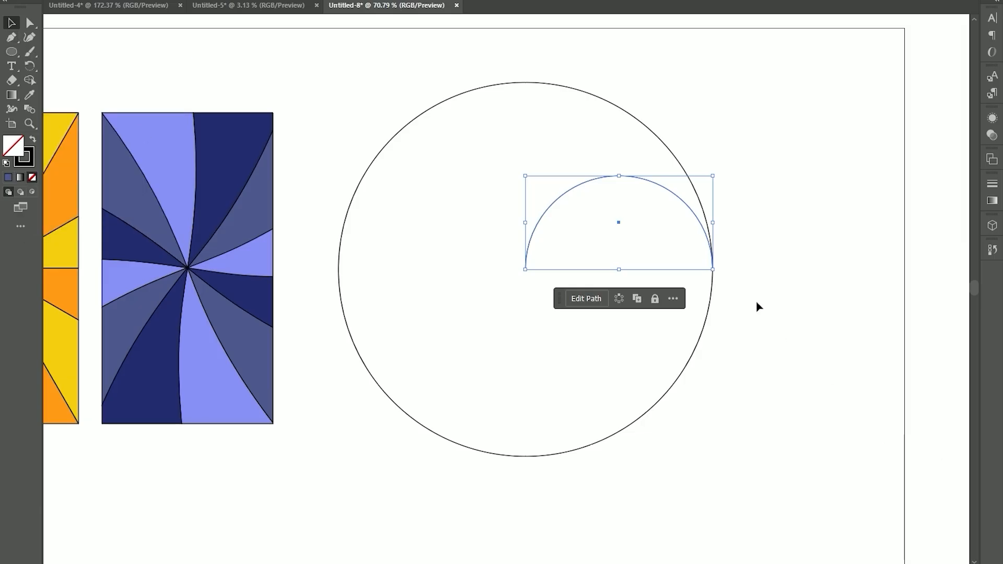
key("r")
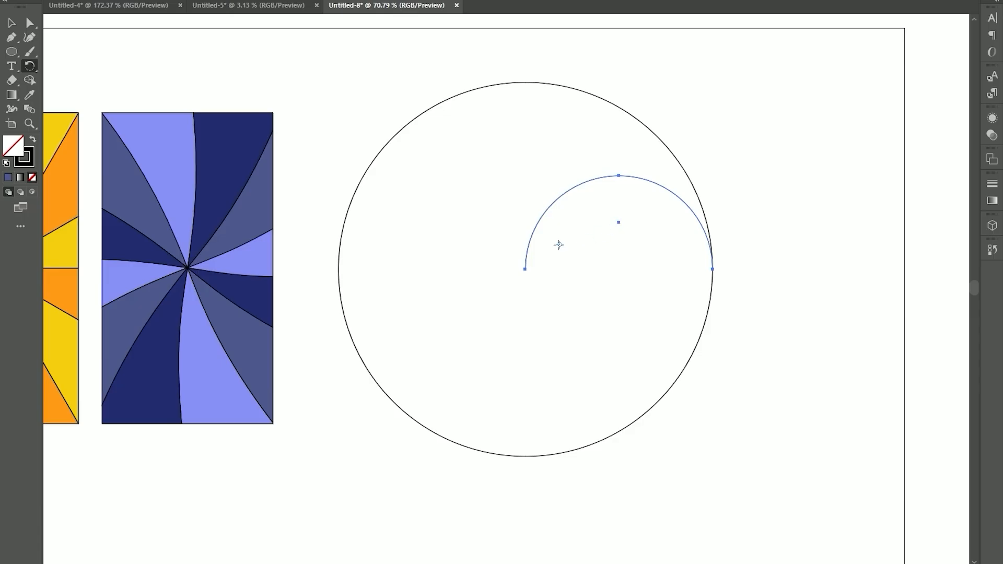
left_click(524, 270, "alt")
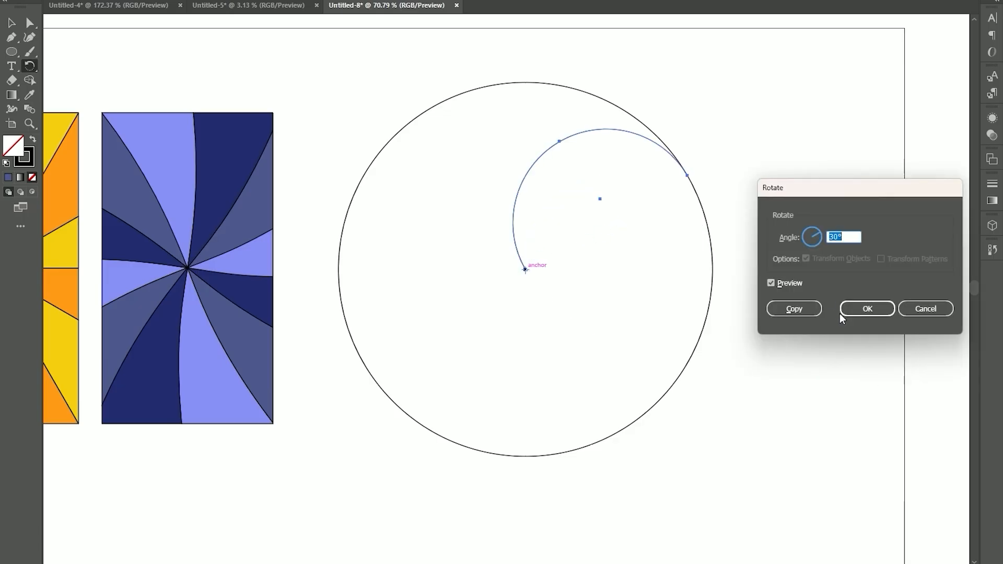
left_click(793, 309)
key("ctrl+d")
key("ctrl+d")
key("ctrl+d")
key("ctrl+d")
key("ctrl+d")
key("ctrl+d")
key("ctrl+d")
key("ctrl+d")
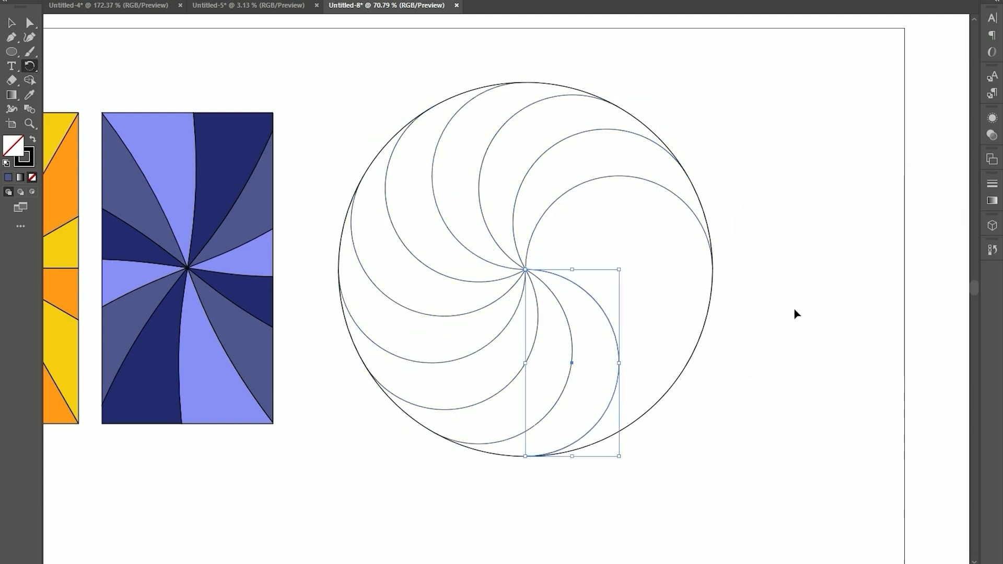
Select all the arcs and scale them up from the centre so their ends extend beyond the circle.
left_click(11, 24)
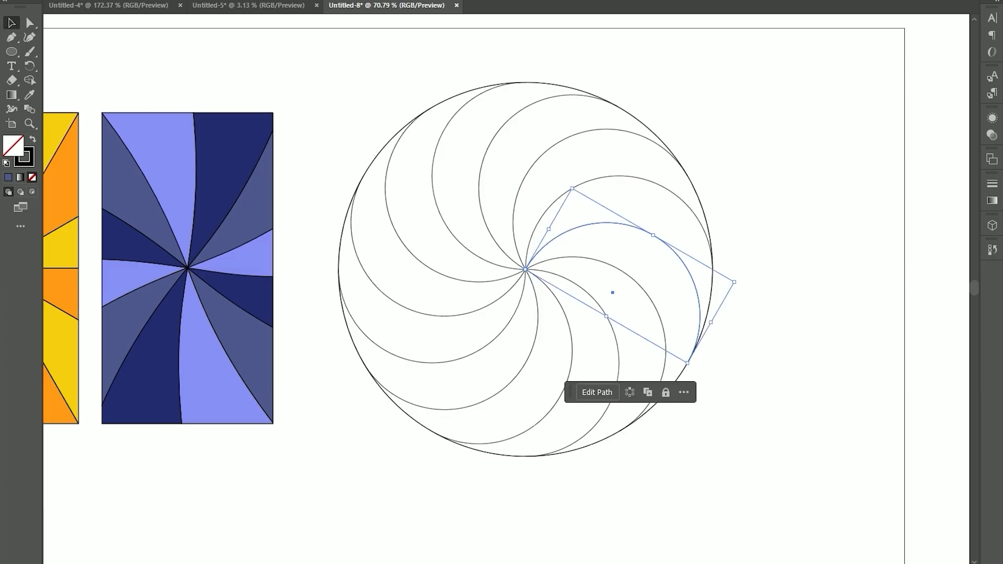
left_click_drag(636, 345, 500, 221)
left_click_drag(716, 274, 739, 275)
left_click(792, 398)
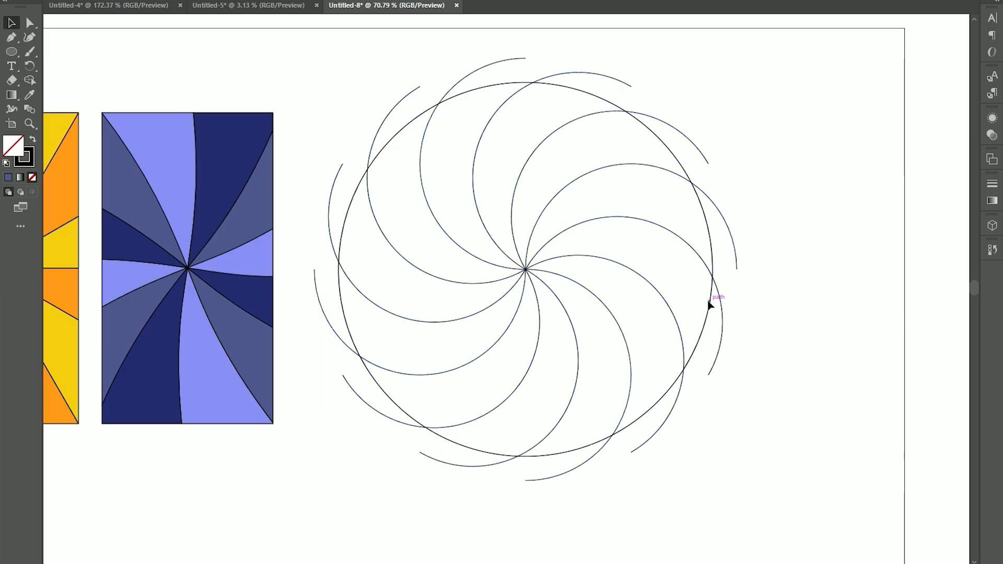
key("ctrl+z")
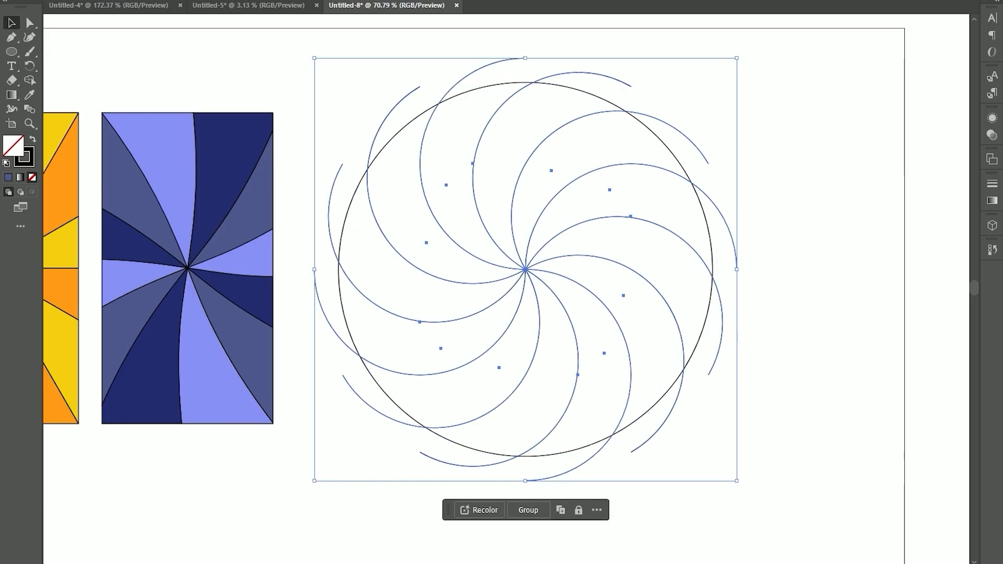
Select the circle and arcs for the Shape Builder tool and set the fill to purple 55067A without stroke.
left_click_drag(775, 466, 324, 97)
left_click(28, 79)
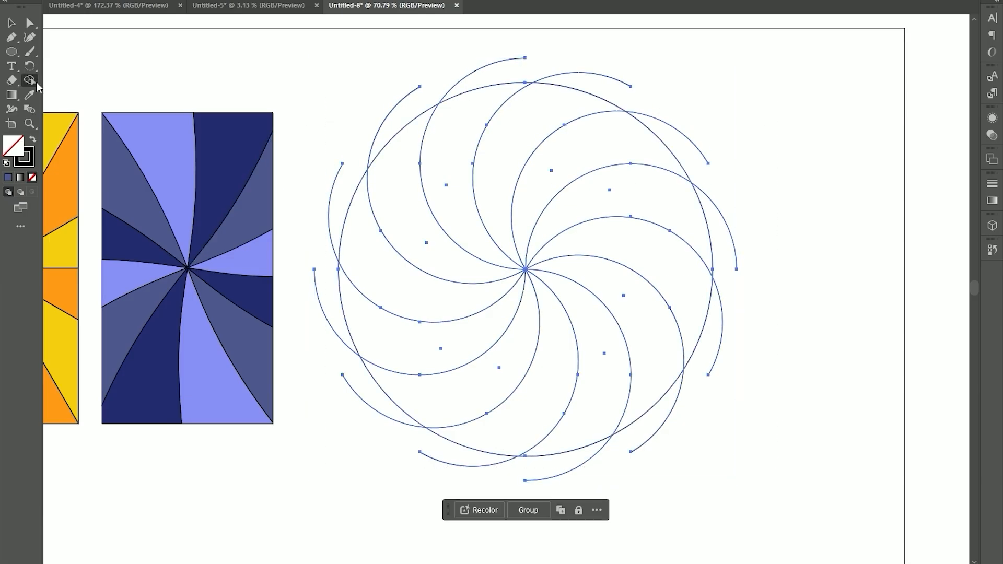
left_click(32, 140)
double_click(13, 145)
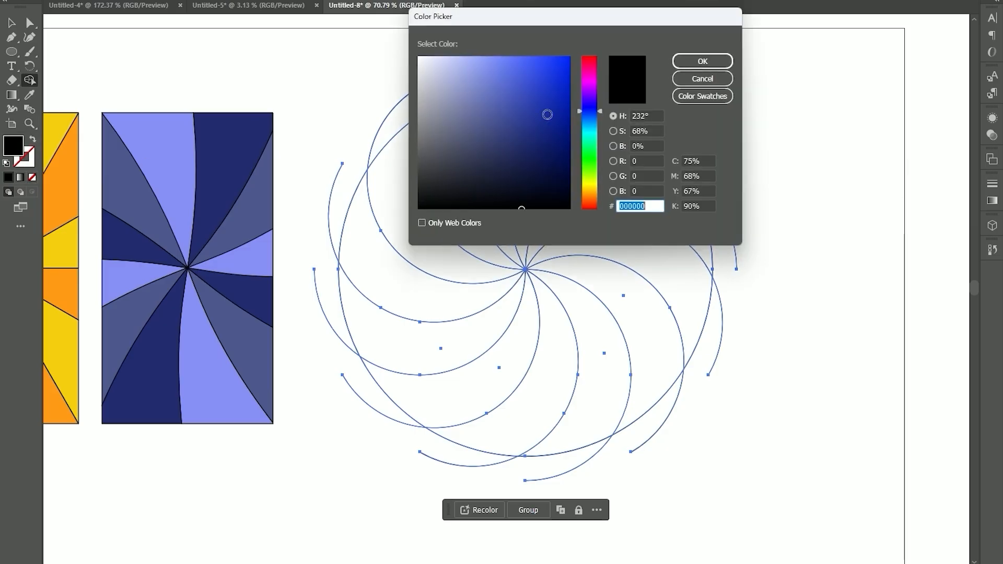
left_click_drag(588, 109, 589, 168)
left_click_drag(541, 209, 538, 163)
left_click(589, 90)
left_click(562, 134)
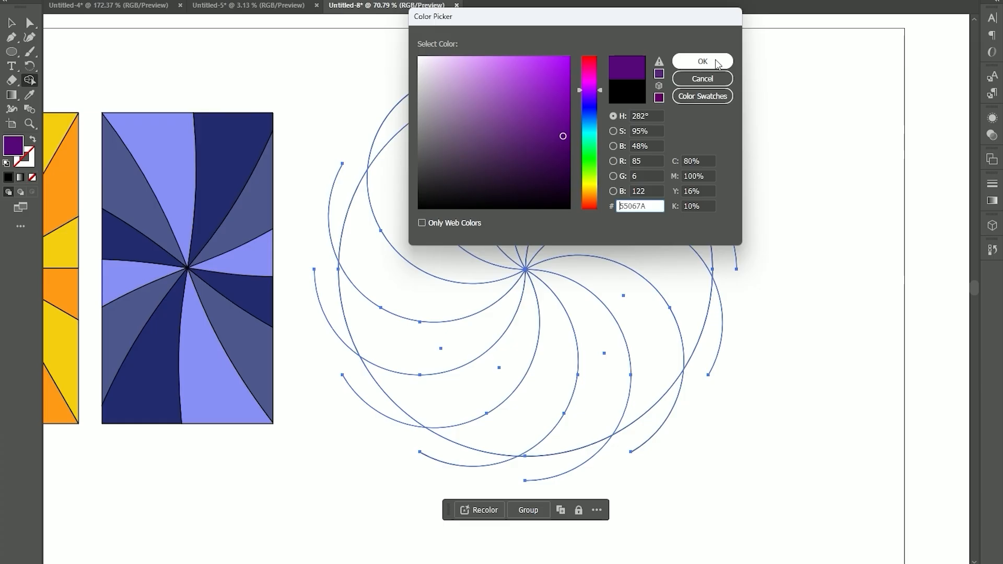
left_click(702, 61)
Fill six alternating swirl segments of the circle with the dark purple.
left_click(460, 183)
left_click(564, 157)
left_click(597, 233)
left_click(593, 336)
left_click(479, 351)
left_click(430, 274)
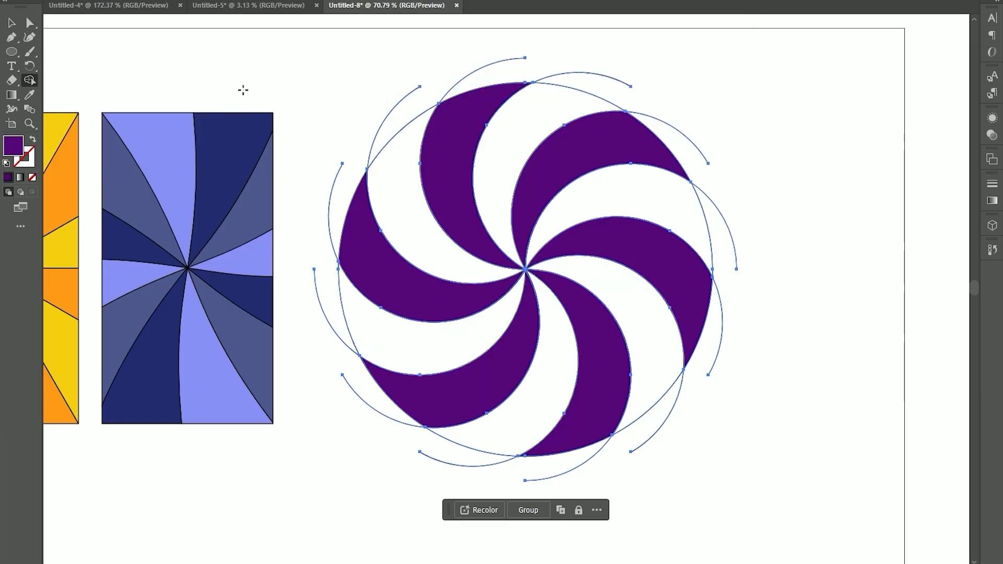
Choose a light purple fill and apply it to the six remaining swirl segments of the circle.
double_click(14, 148)
left_click(483, 88)
left_click(701, 61)
left_click(404, 190)
left_click(525, 141)
left_click(601, 208)
left_click(645, 334)
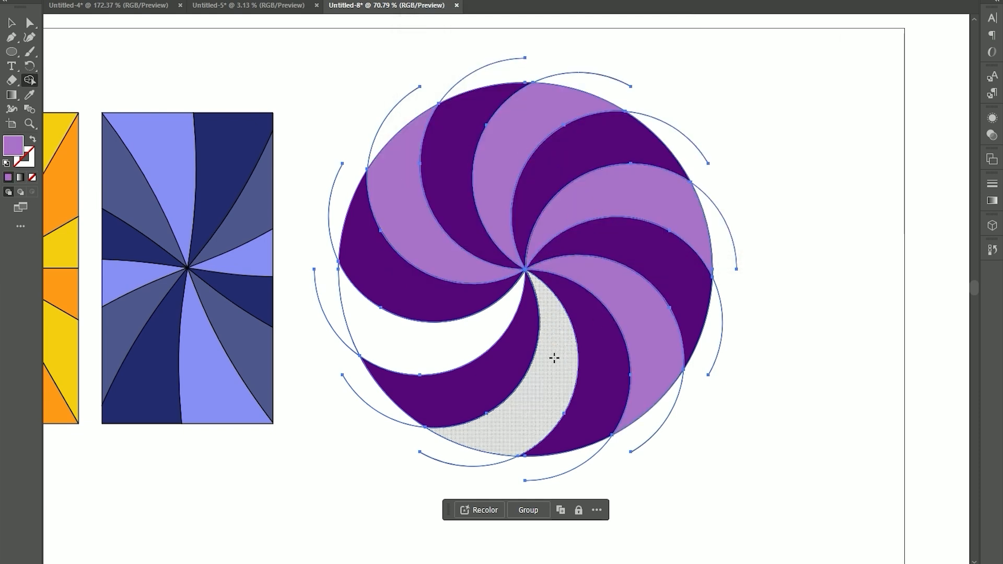
left_click(555, 354)
left_click(418, 344)
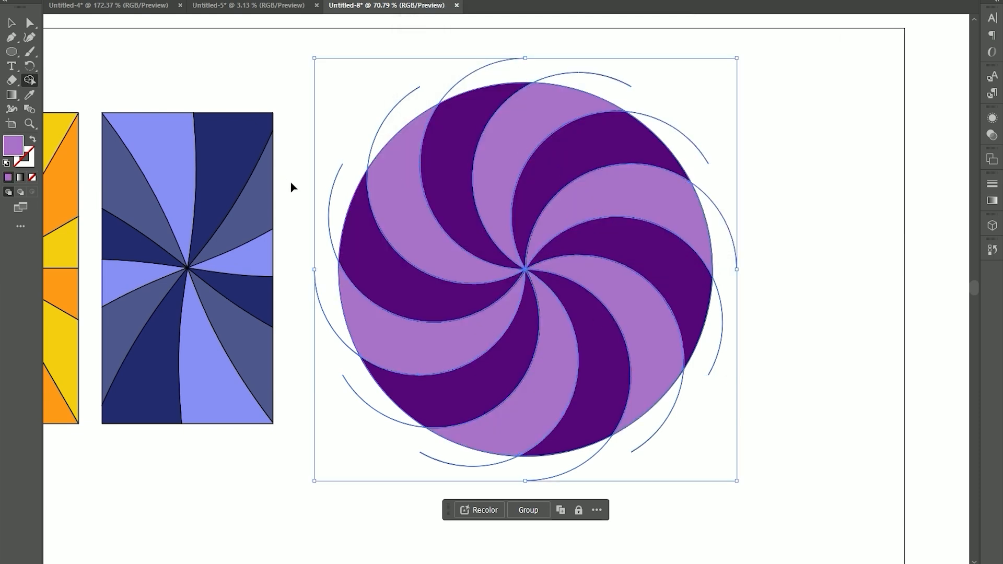
Delete all the leftover arc ends that stick out around the edge of the purple circle.
left_click(12, 23)
left_click(661, 94)
left_click(682, 133)
key("Delete")
left_click(729, 219)
key("Delete")
left_click(712, 365)
key("Delete")
left_click_drag(684, 476, 340, 460)
key("Delete")
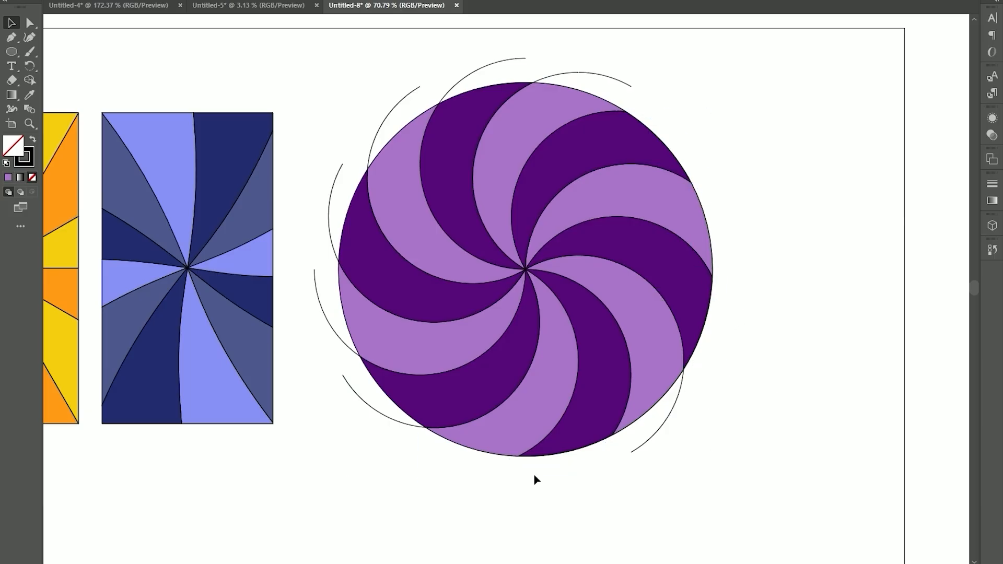
key("Delete")
left_click_drag(345, 411, 314, 190)
key("Delete")
left_click(394, 107)
key("Delete")
left_click(490, 63)
key("Delete")
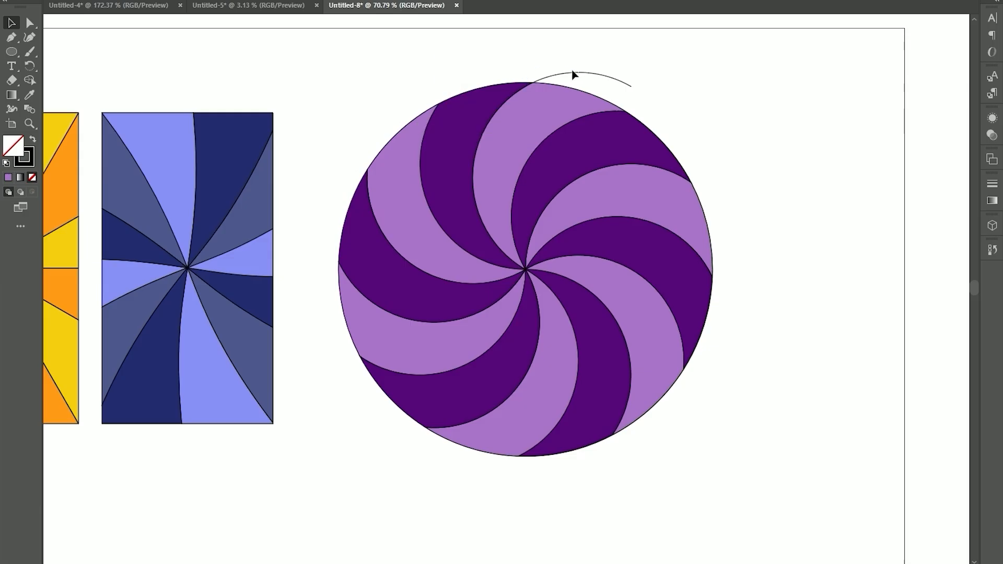
Group the purple swirl segments and draw a tall unfilled rectangle over the swirl's centre, sized to fit within the circle.
left_click_drag(681, 500, 454, 106)
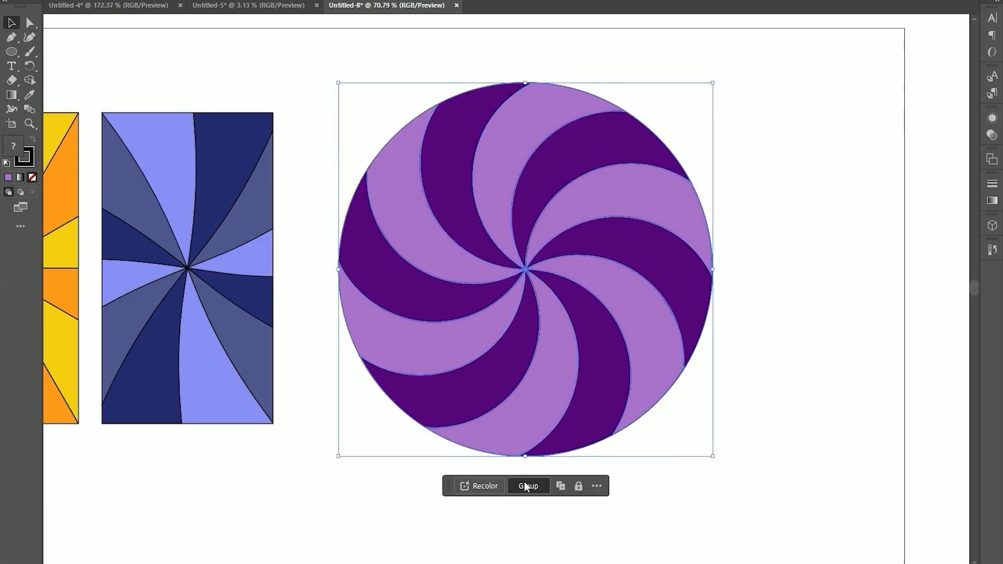
left_click(743, 339)
left_click_drag(15, 54, 50, 52)
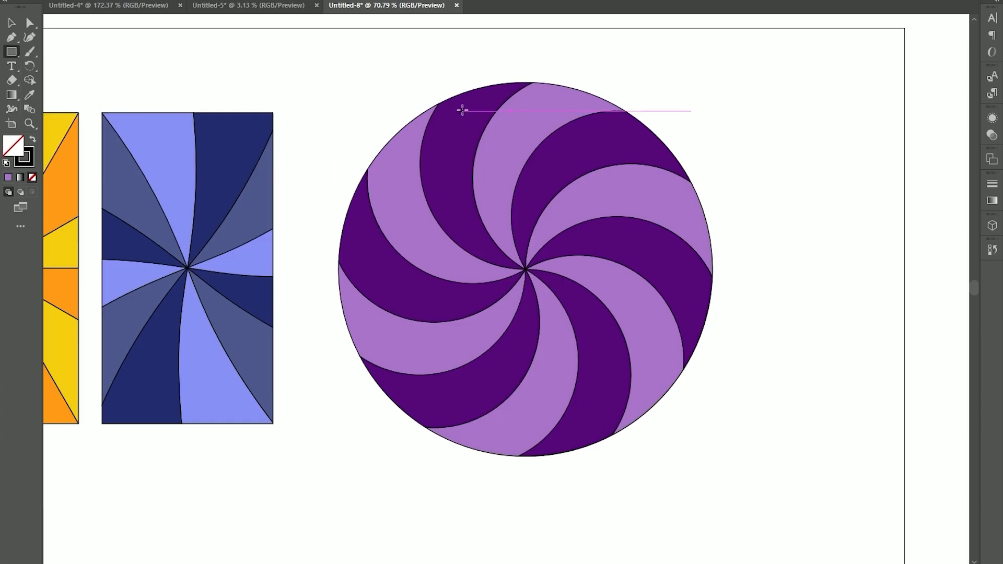
left_click_drag(412, 72, 643, 483)
left_click(16, 21)
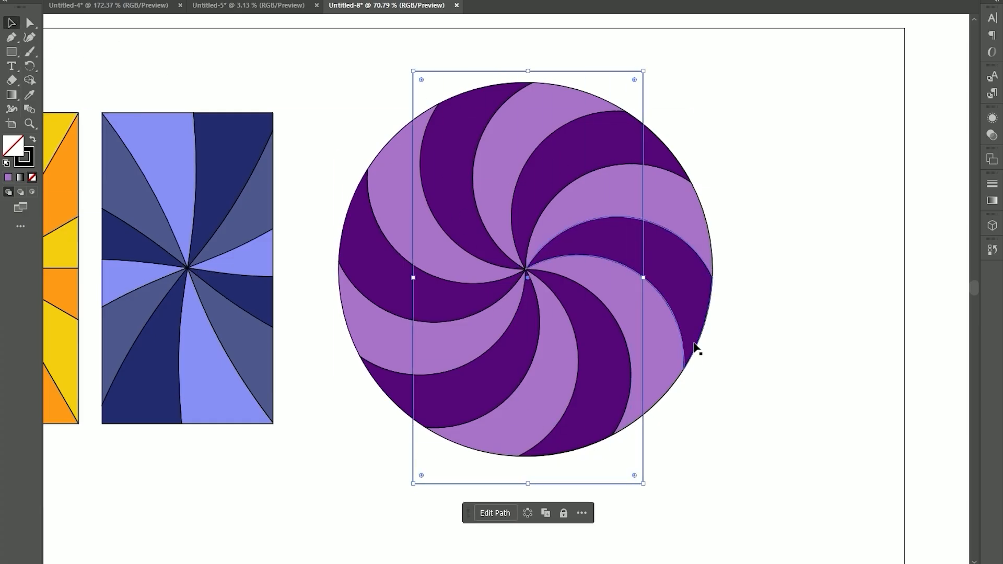
left_click_drag(646, 69, 622, 108)
left_click(741, 423)
Scale the swirl circle up slightly from its centre so it fully covers the rectangle's corners.
left_click(664, 312)
left_click_drag(714, 272, 728, 275)
left_click(722, 474)
left_click_drag(723, 474, 397, 67)
left_click(808, 163)
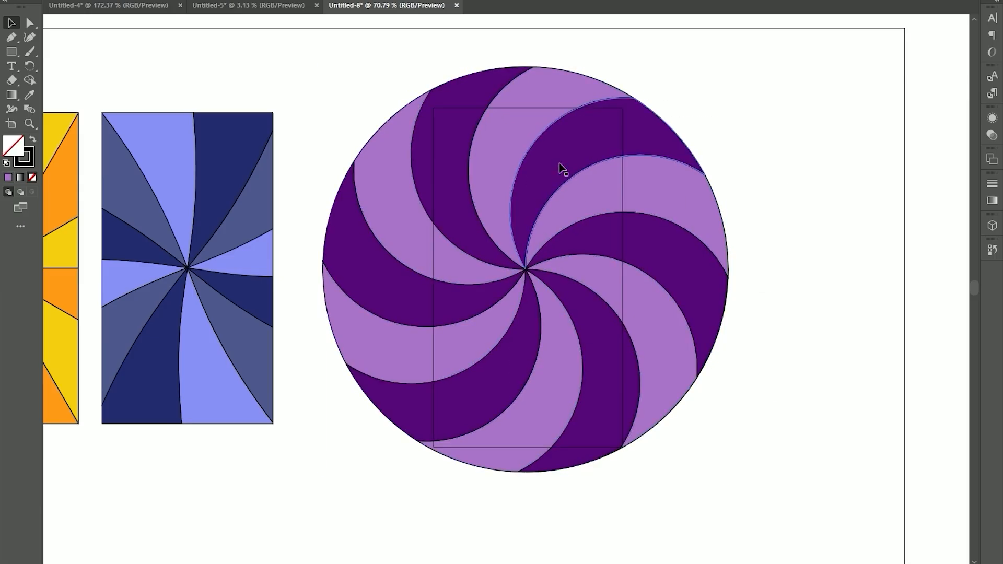
Swap the rectangle's stroke and fill so it is solid black, and make a clipping mask from it and the swirl.
left_click(543, 108)
left_click(33, 141)
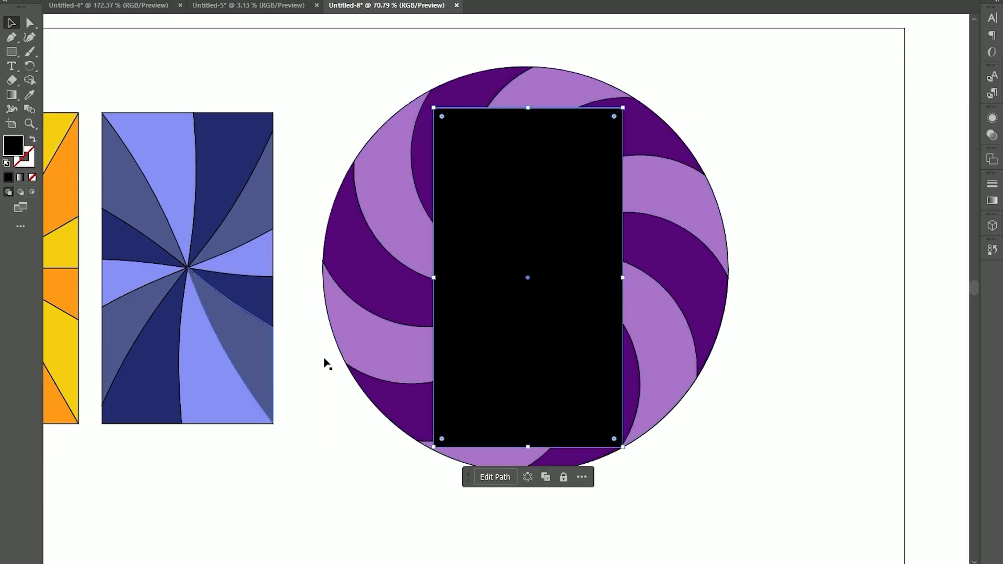
left_click_drag(695, 495, 319, 21)
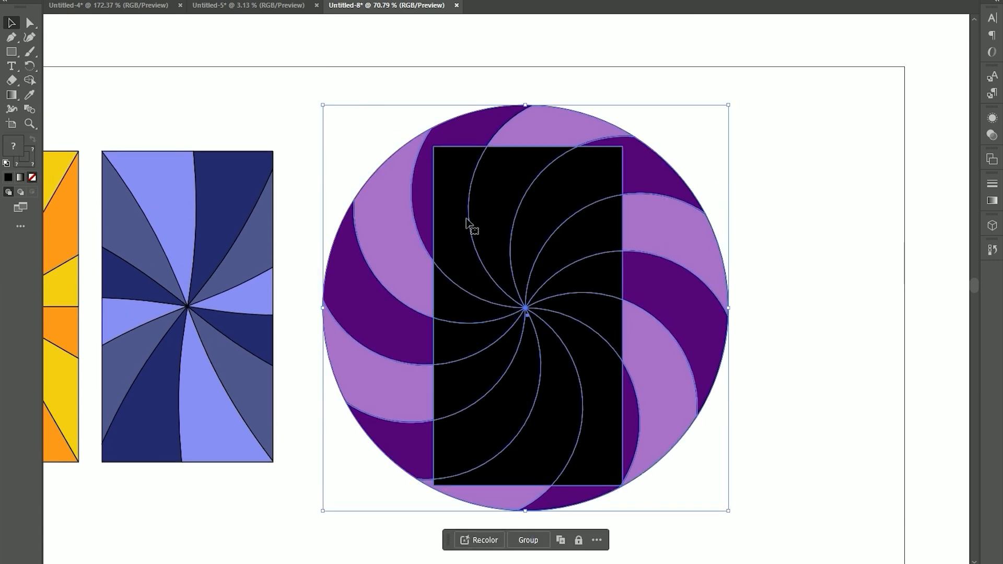
right_click(466, 224)
left_click(535, 387)
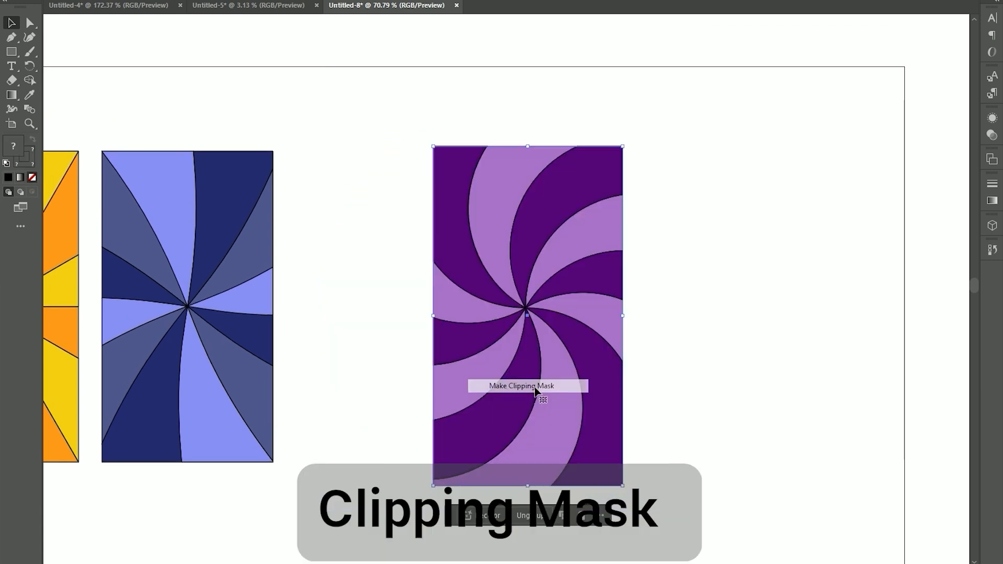
Move the clipped purple swirl beside the blue twisted sunburst and shrink it to the blue rectangle's height.
left_click_drag(518, 242, 385, 253)
left_click_drag(391, 494, 388, 460)
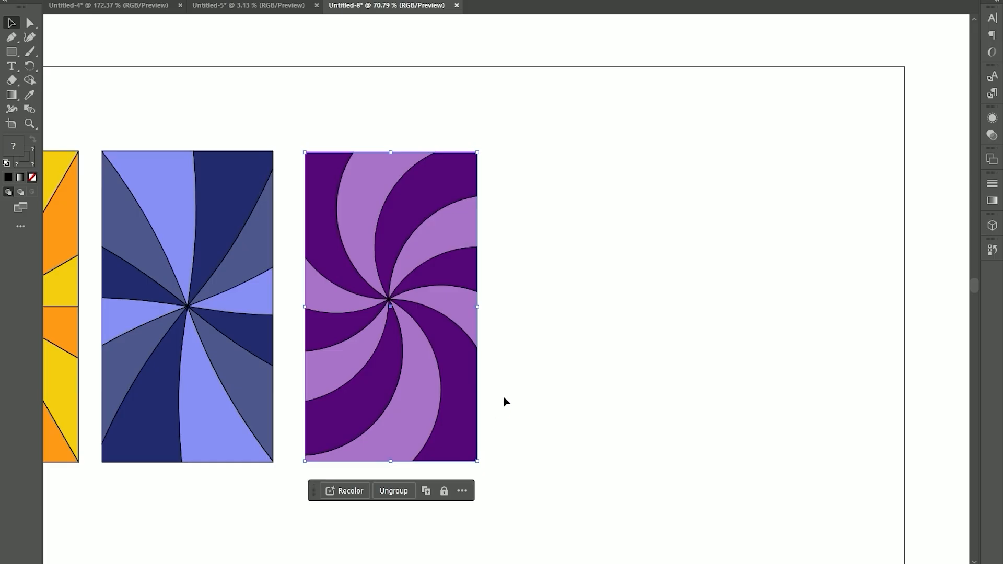
left_click(505, 399)
left_click_drag(569, 281, 836, 243)
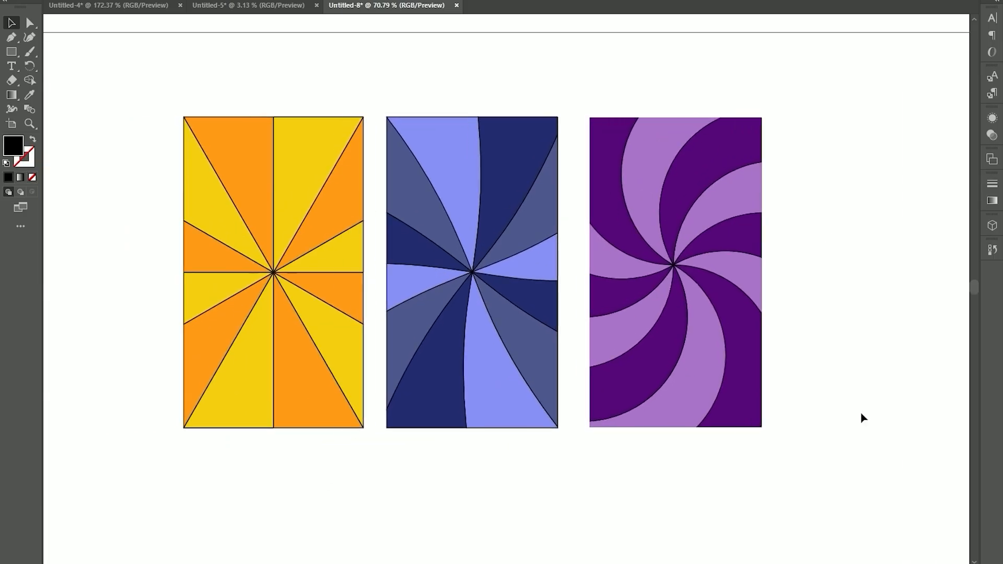